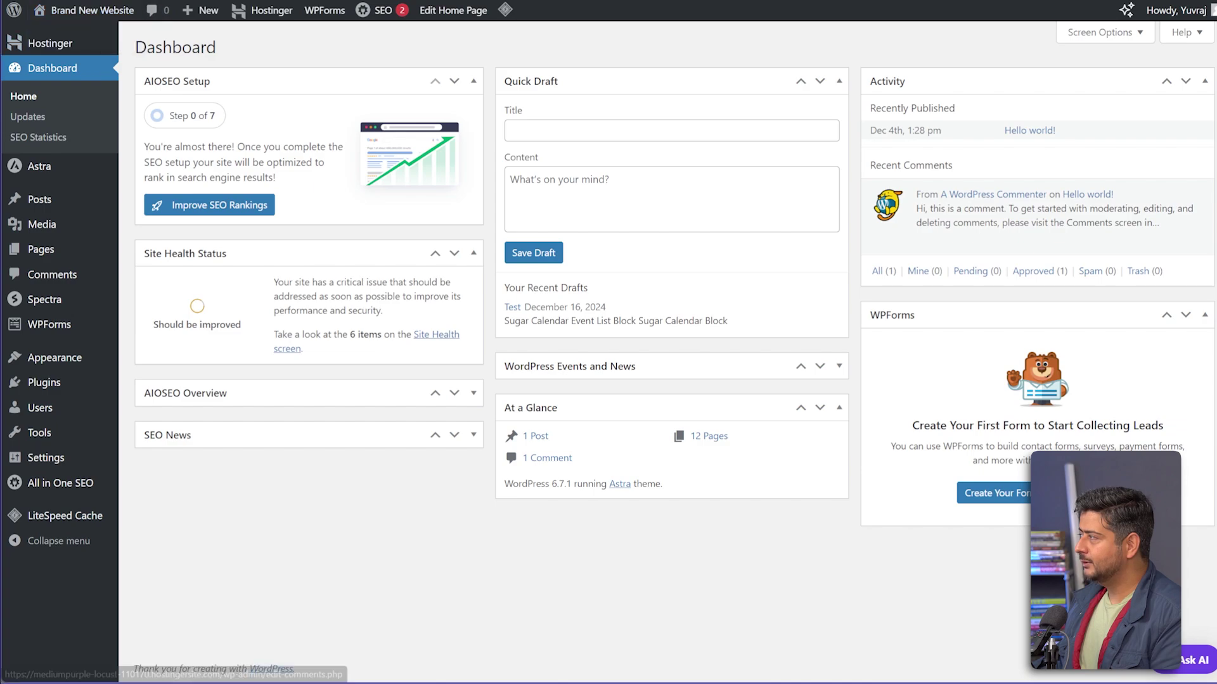
# - Look through the website's live home page from the hero banner to the team section, and return to the dashboard
pyautogui.click(152, 1)
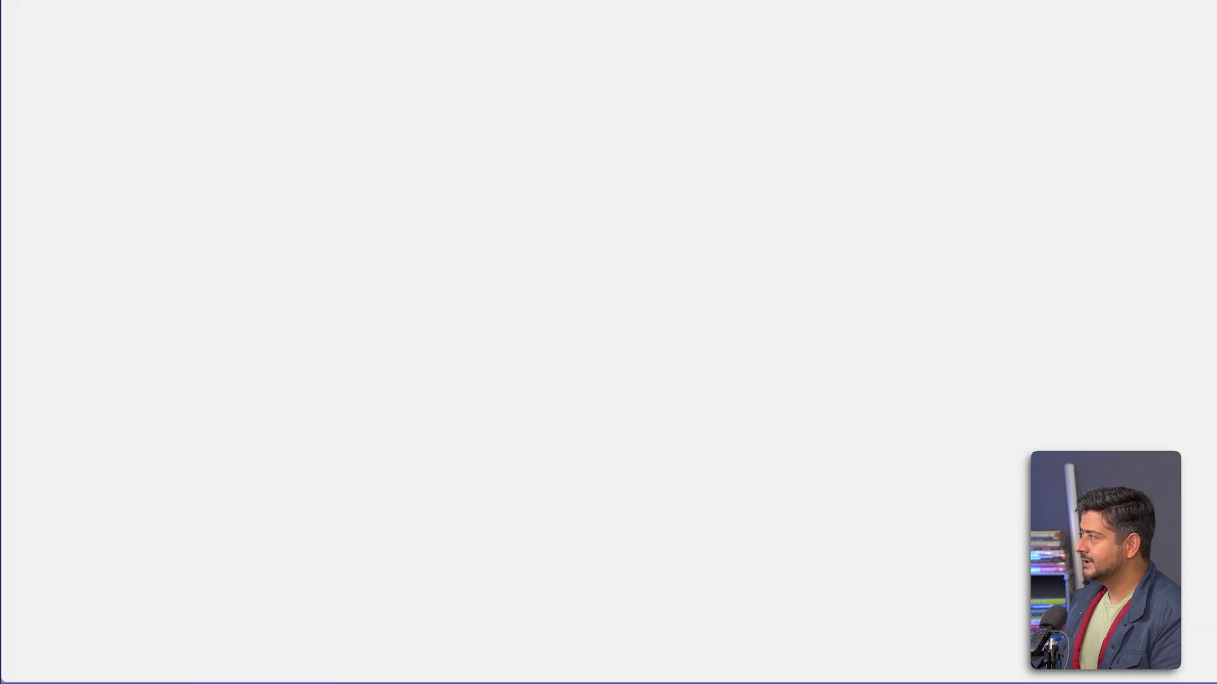
pyautogui.scroll(-15, 533, 260)
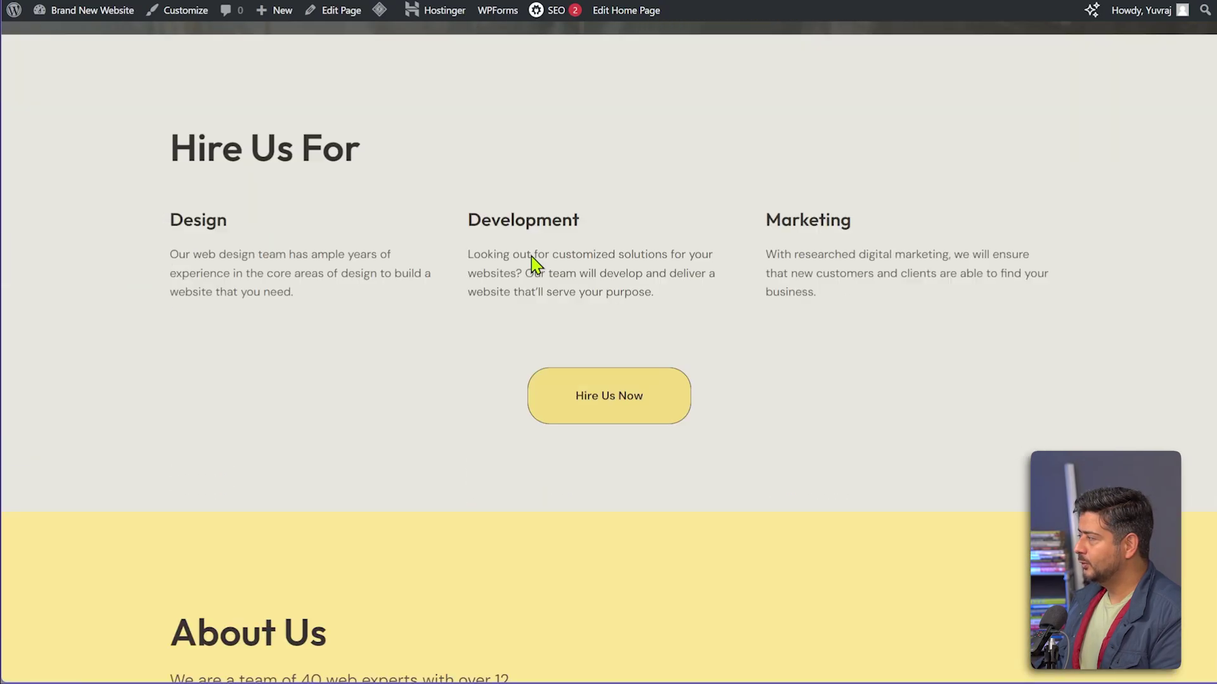
pyautogui.scroll(-15, 526, 273)
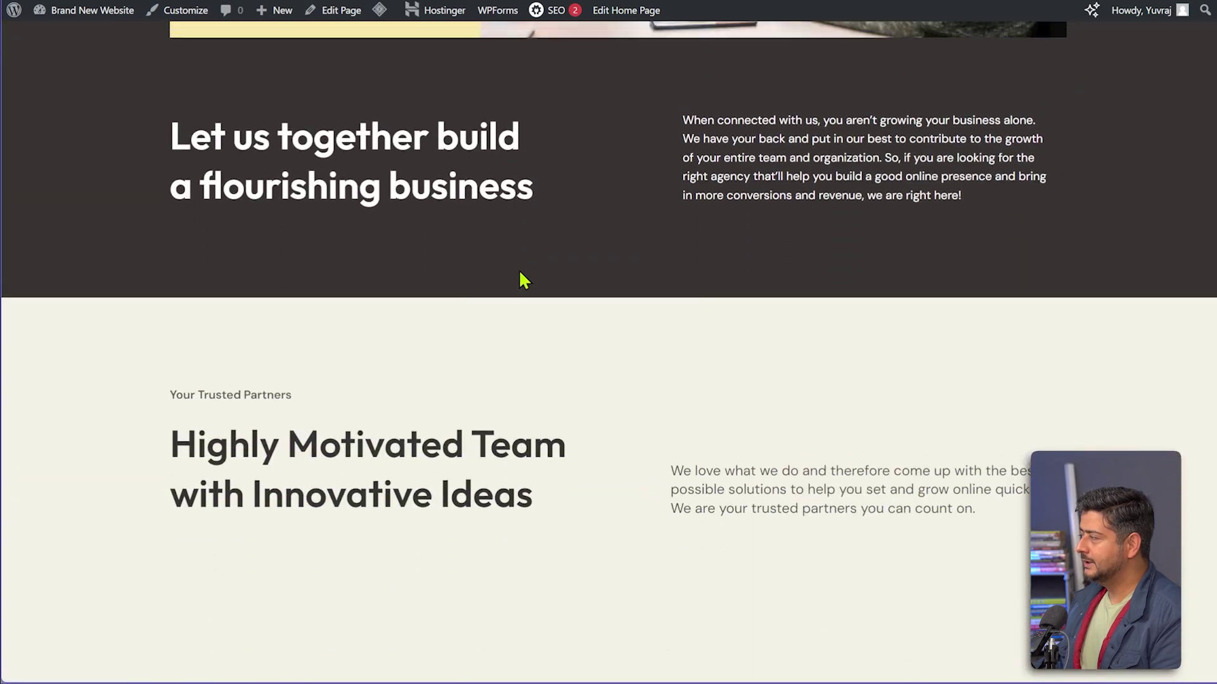
pyautogui.scroll(20, 521, 276)
pyautogui.scroll(5, 519, 268)
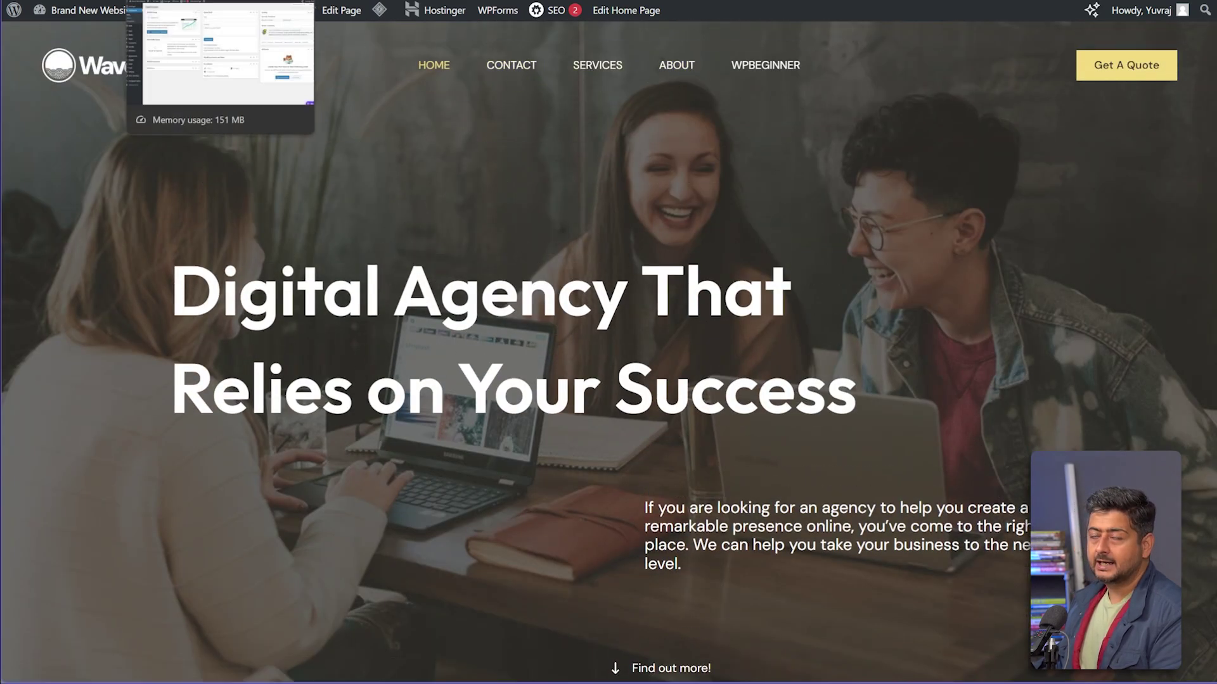
pyautogui.click(216, 1)
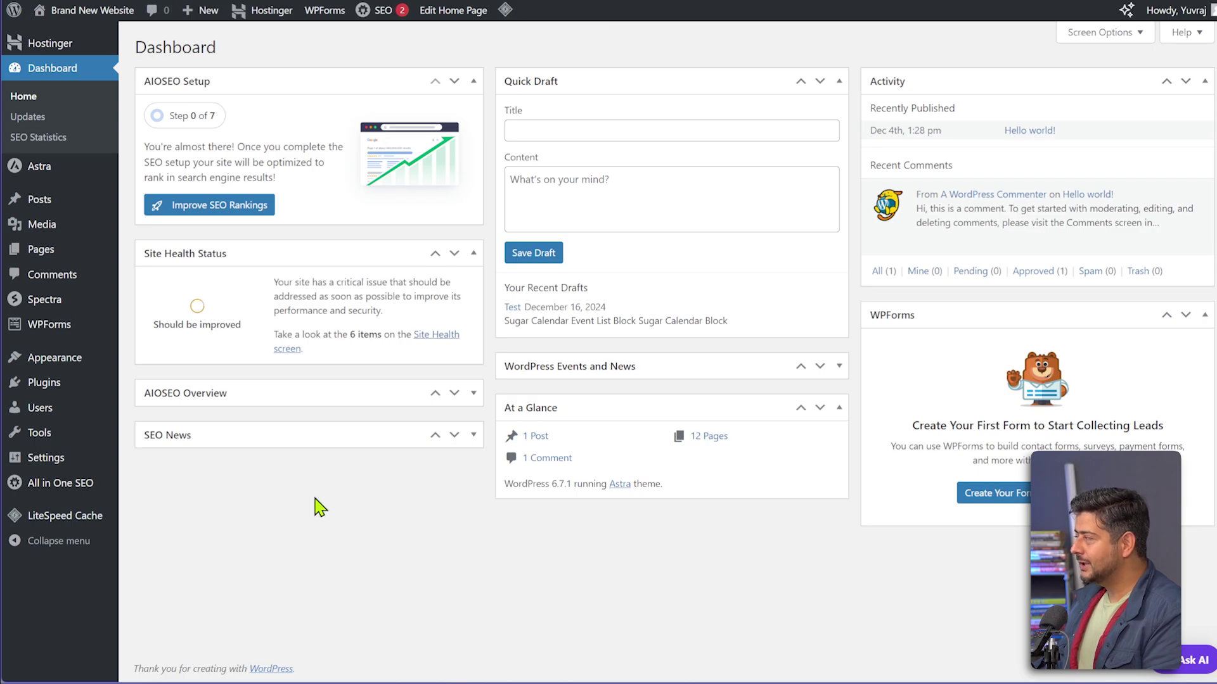
# - Find the "AnsPress – Question and answer" plugin by searching for "anspress", install and activate it, and dismiss the notices
pyautogui.moveTo(51, 391)
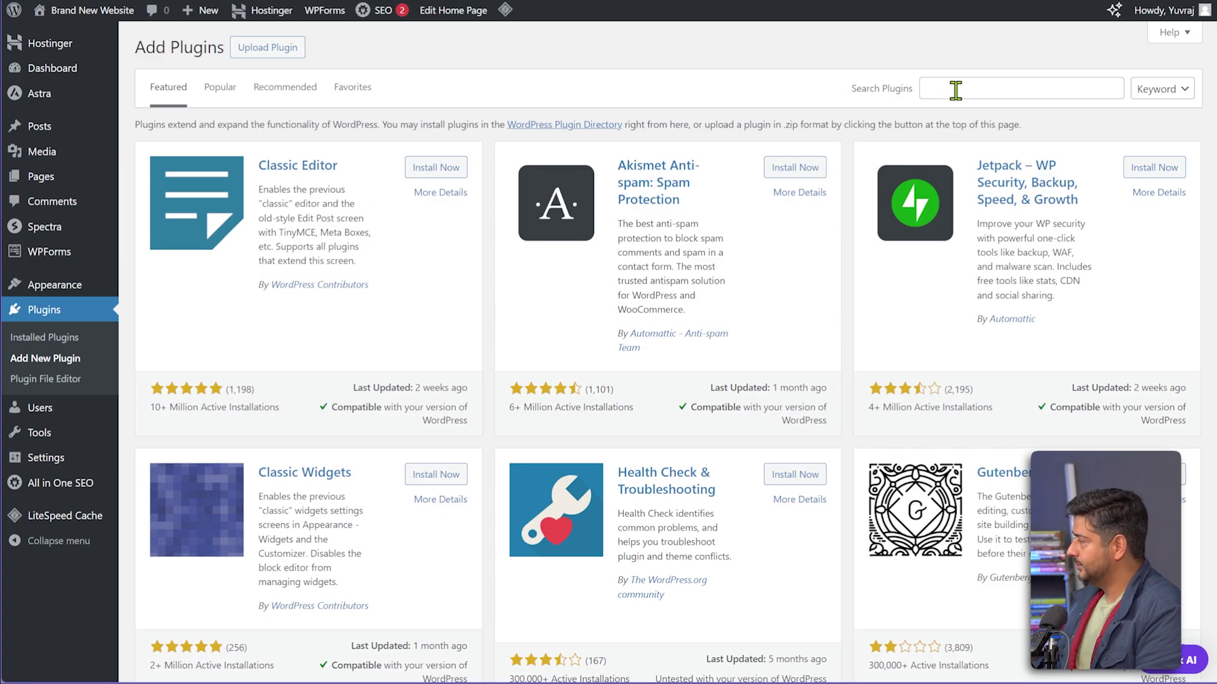
pyautogui.click(956, 91)
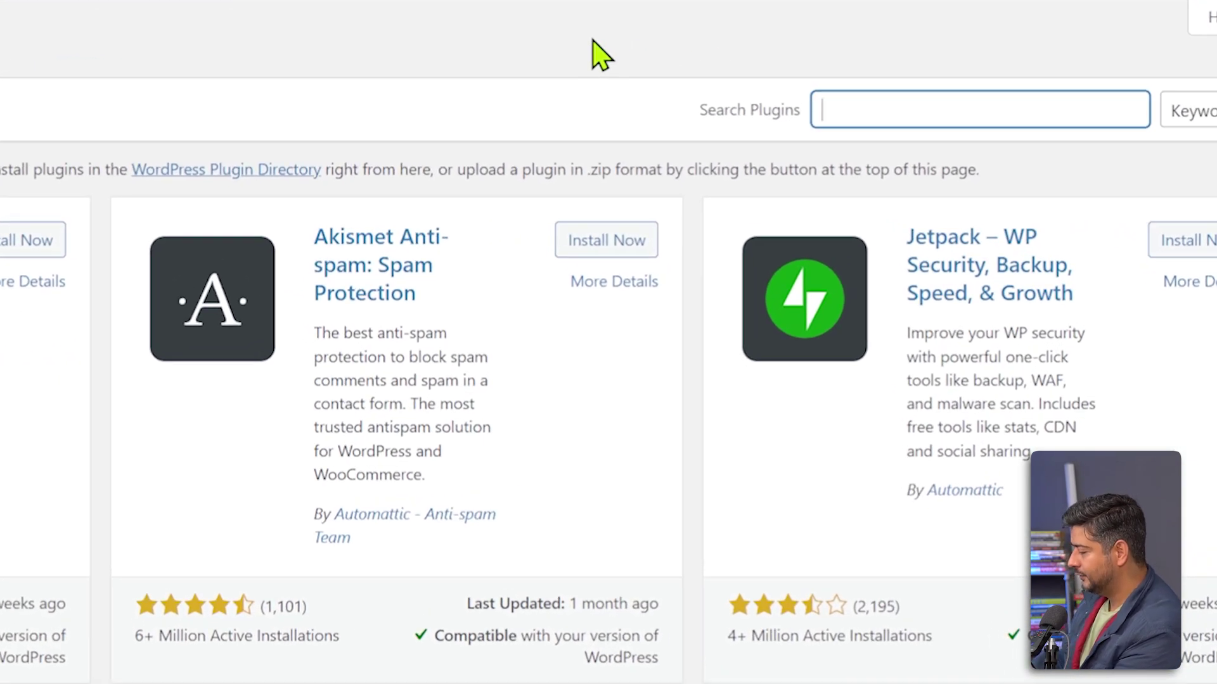
pyautogui.write('anspress')
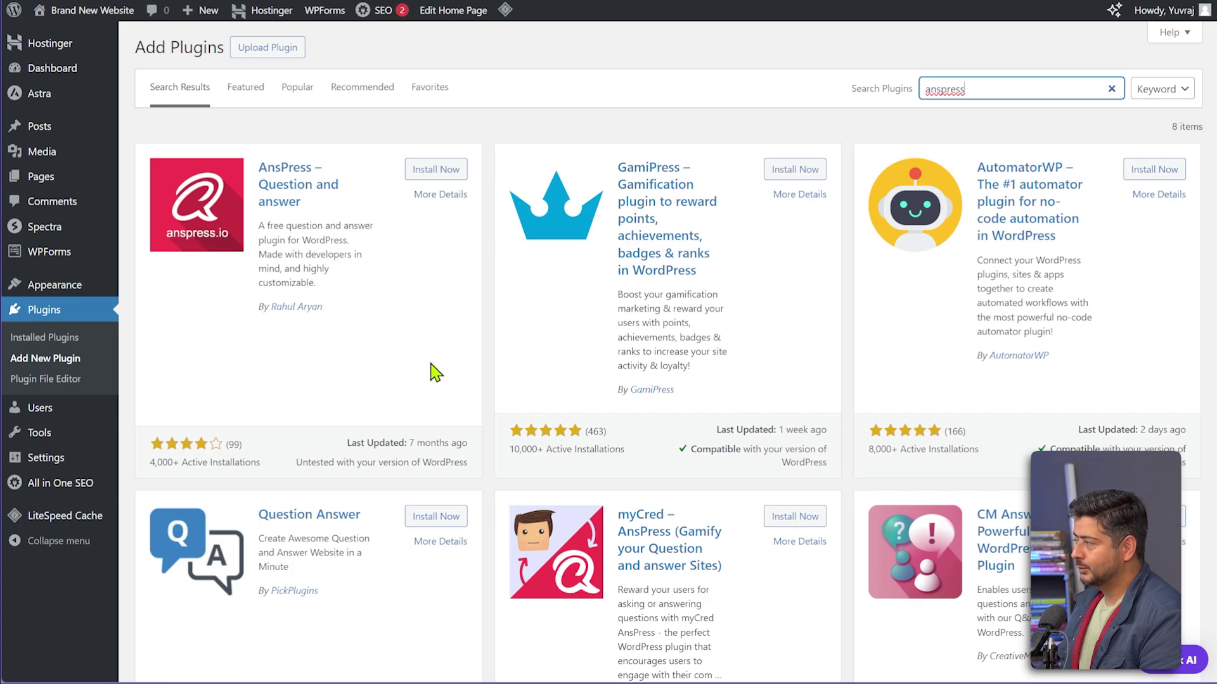
pyautogui.click(436, 169)
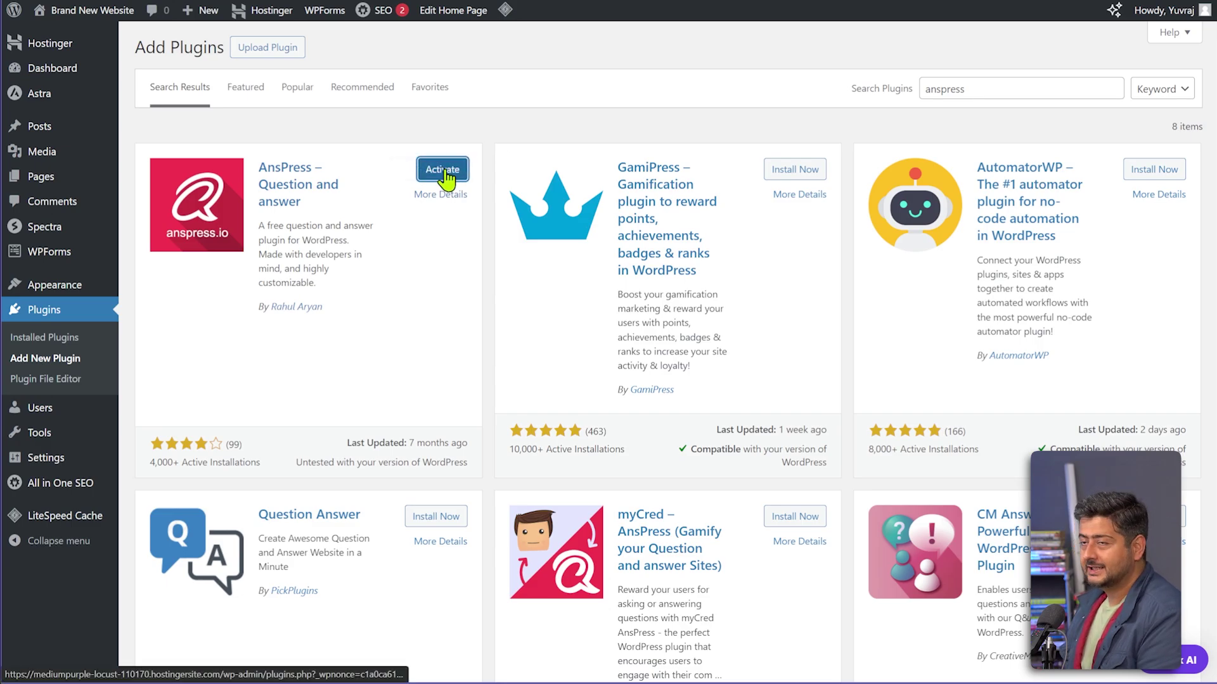
pyautogui.press('Return')
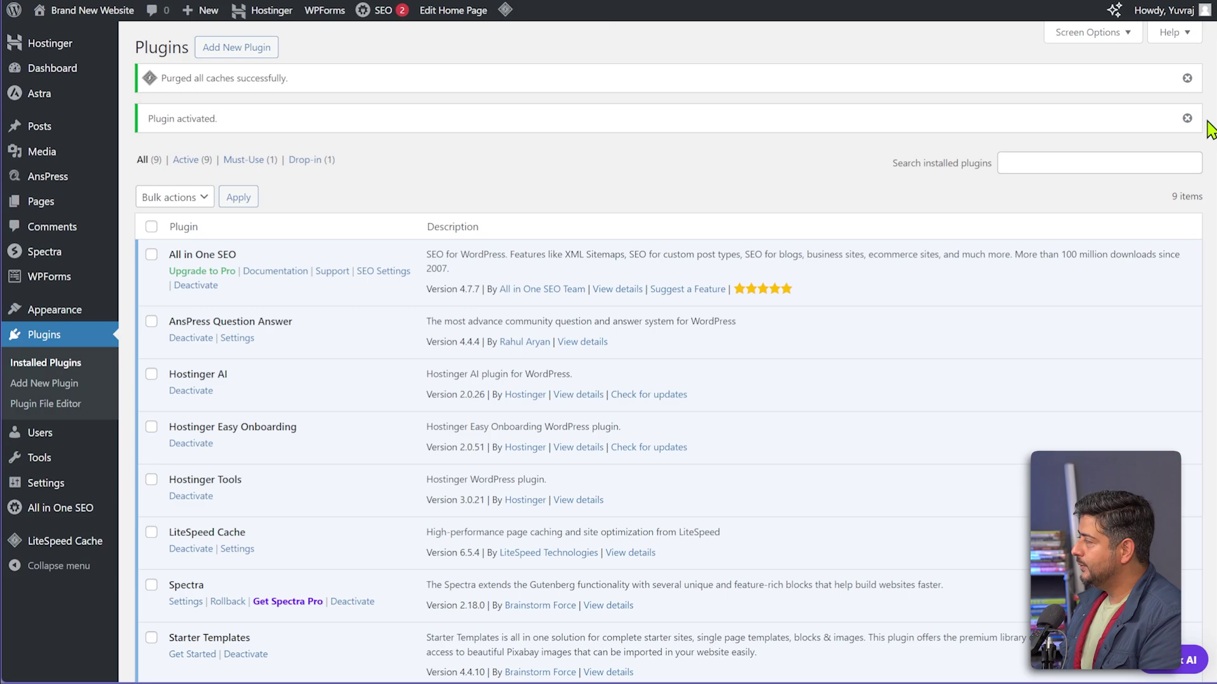
pyautogui.click(1186, 119)
pyautogui.click(1187, 79)
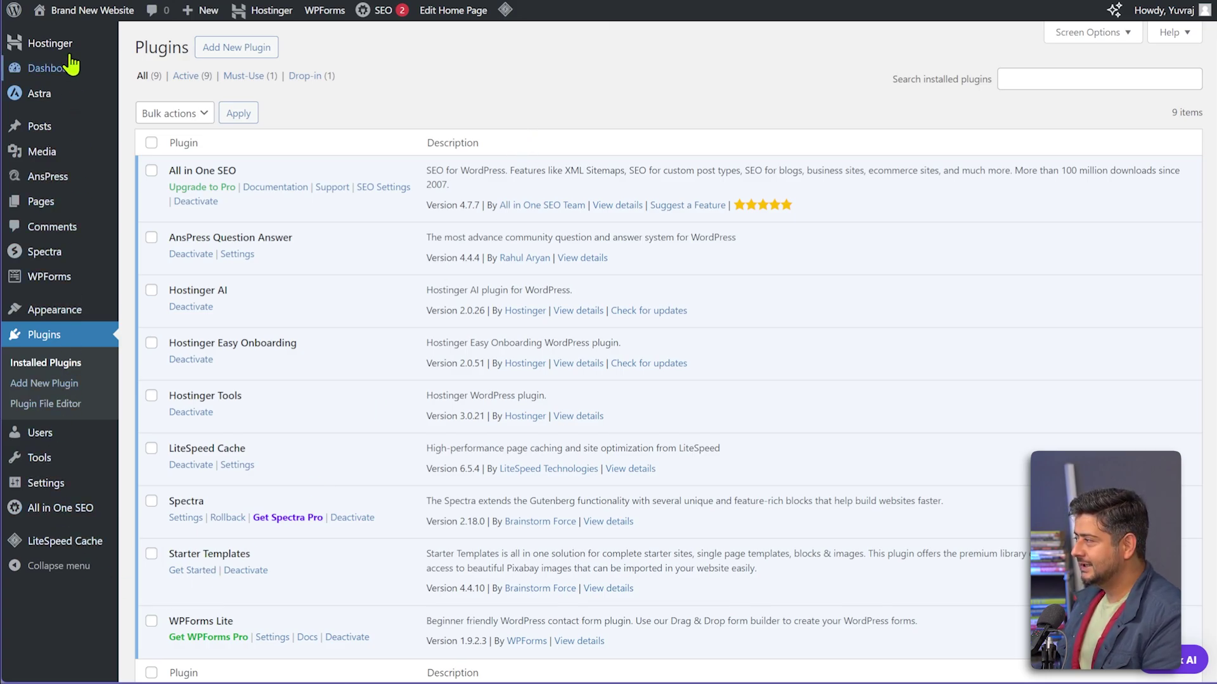
# - Open the AnsPress settings and review the available add-ons under Toggle Features
pyautogui.moveTo(77, 191)
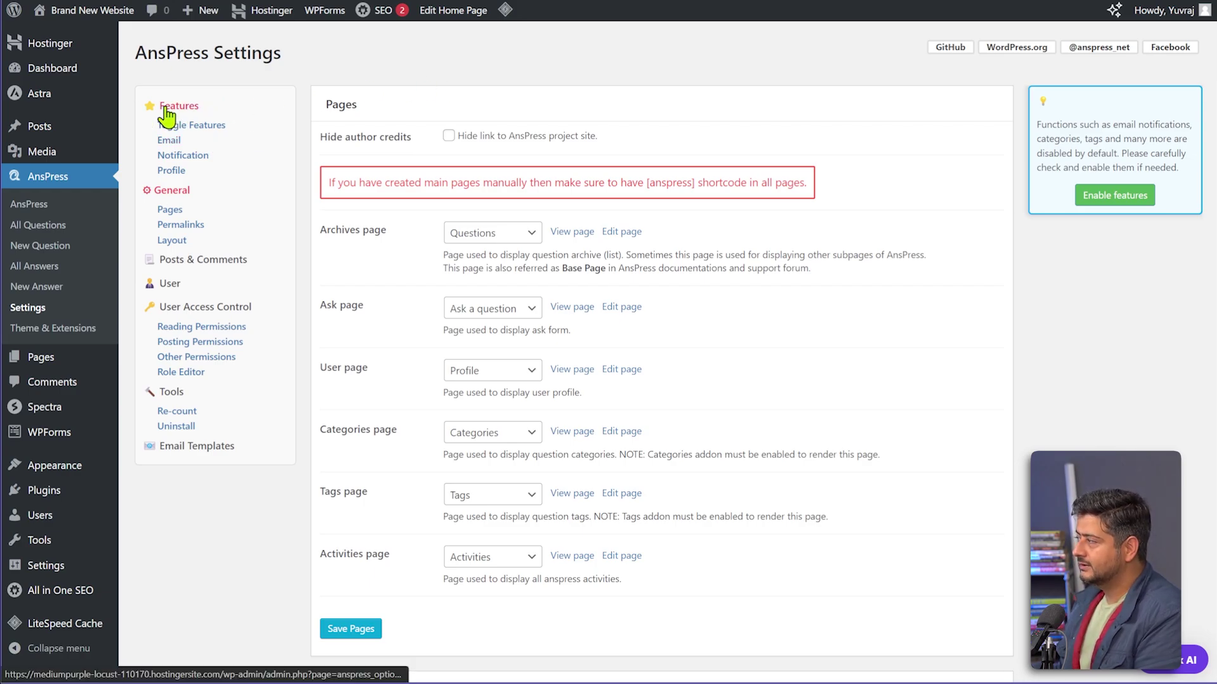
pyautogui.click(188, 112)
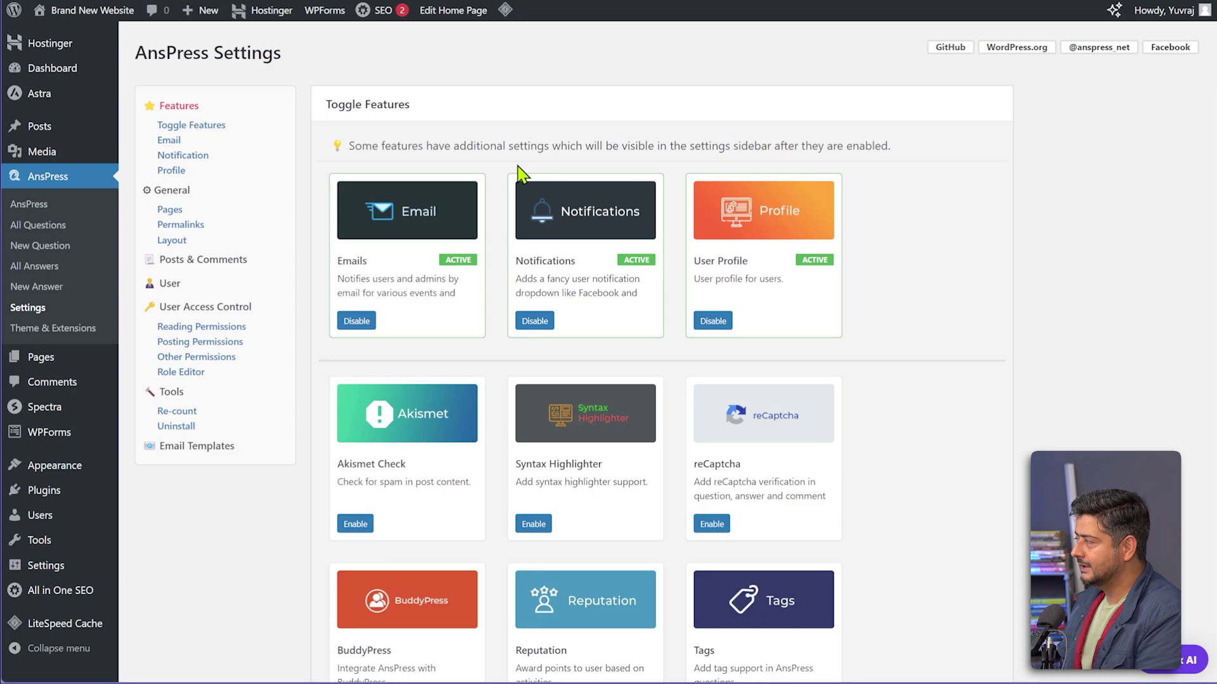
pyautogui.scroll(-5, 859, 364)
pyautogui.scroll(5, 868, 426)
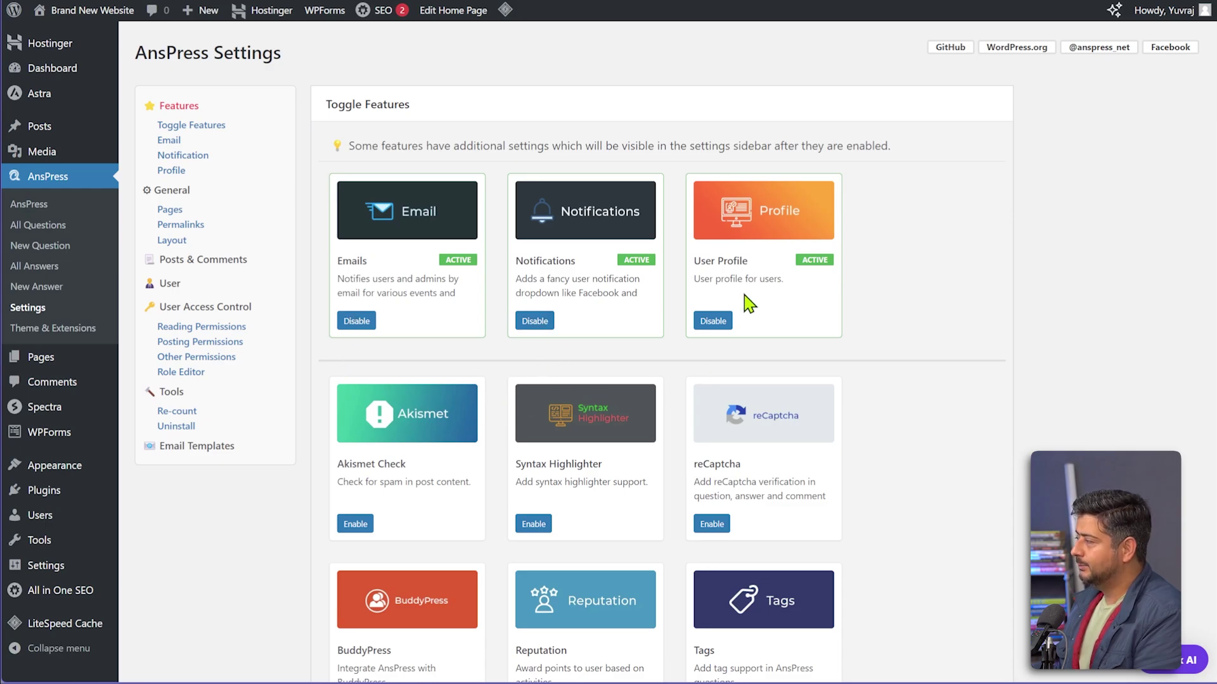
pyautogui.scroll(-2, 1039, 320)
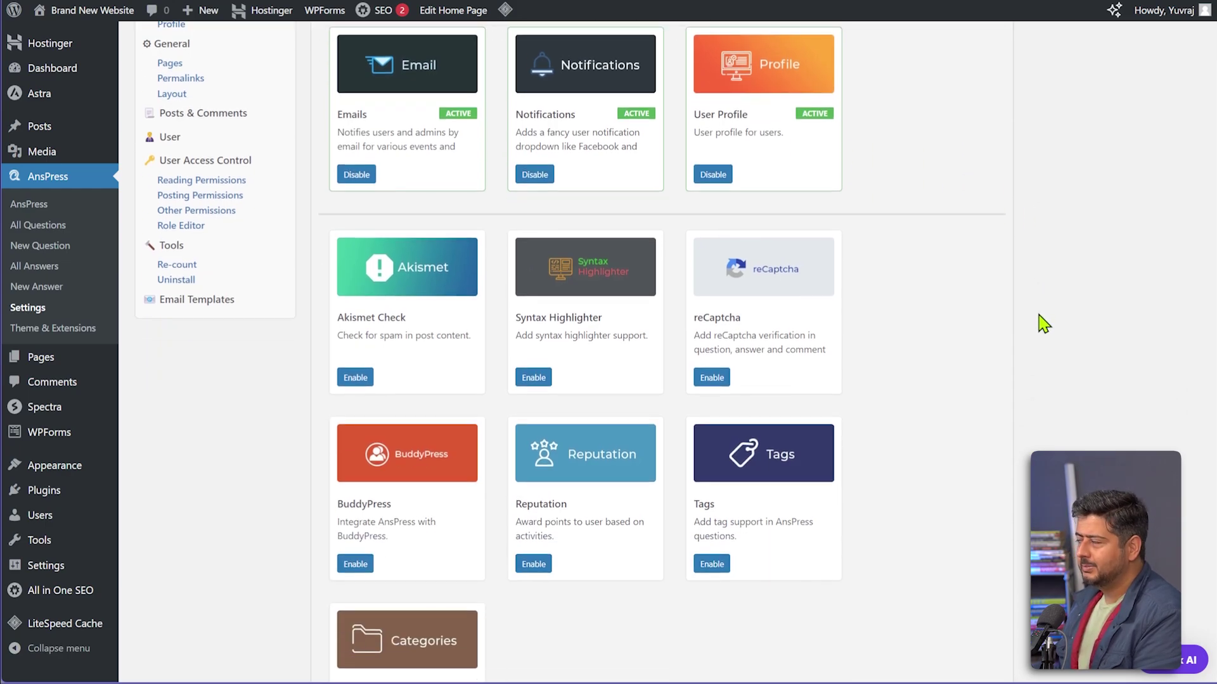
pyautogui.scroll(-1, 1043, 326)
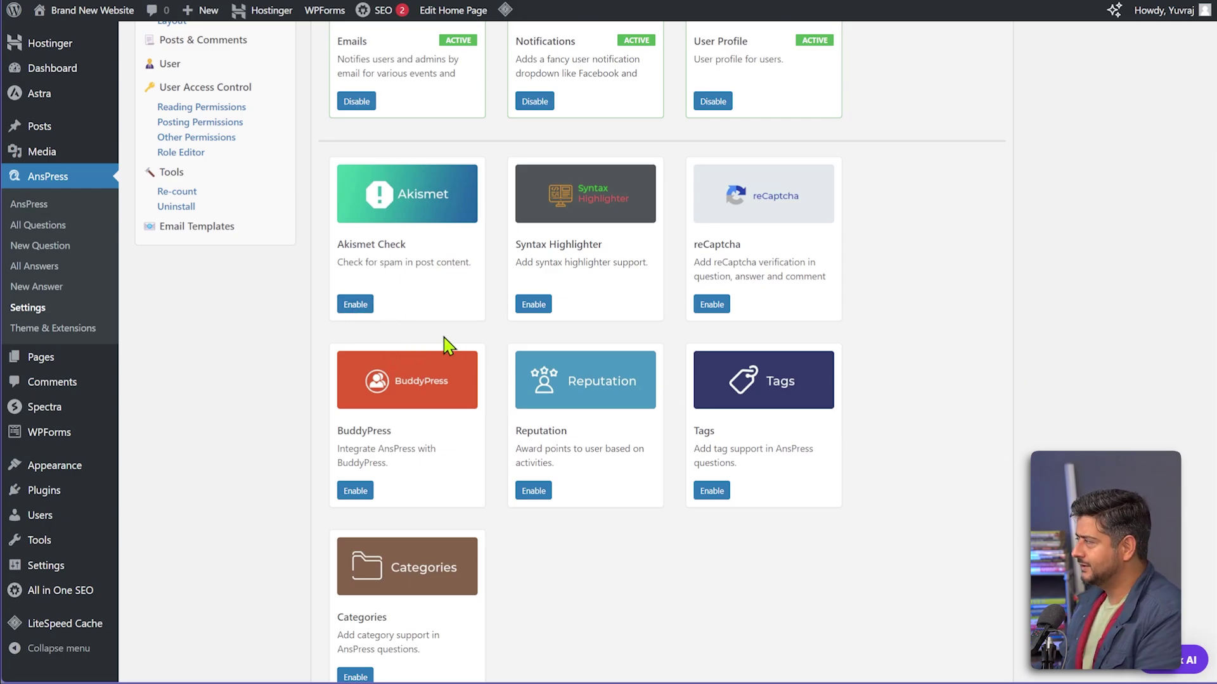
pyautogui.scroll(-2, 808, 326)
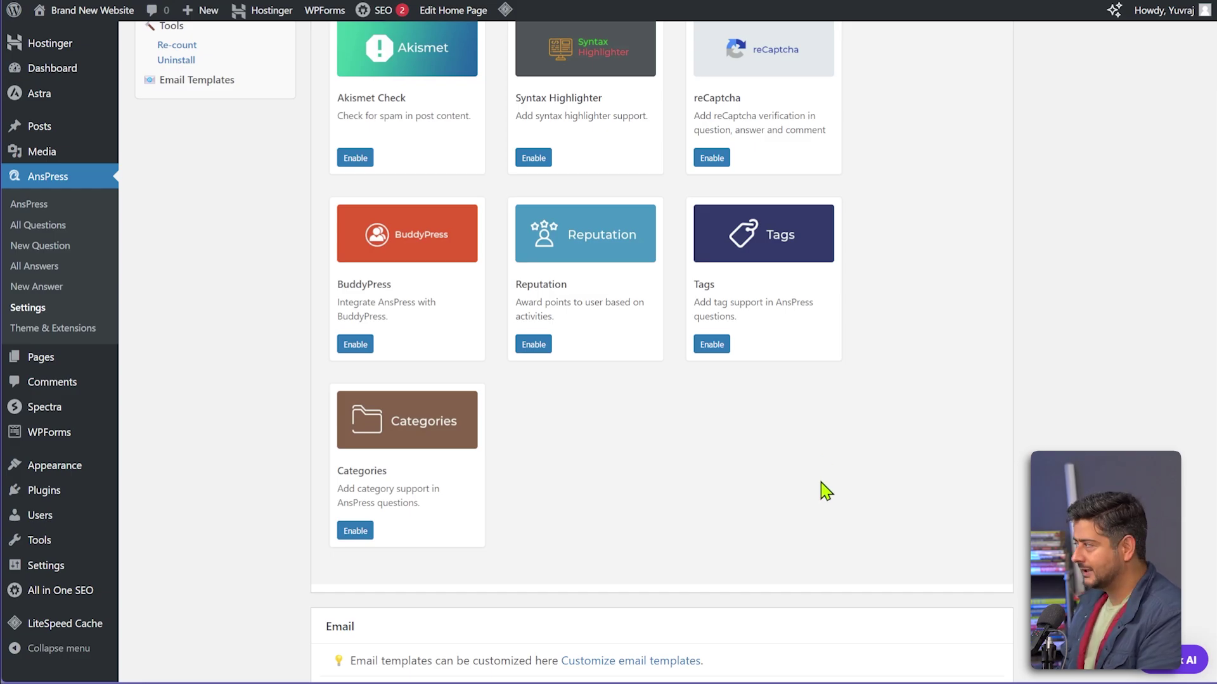
pyautogui.scroll(5, 820, 488)
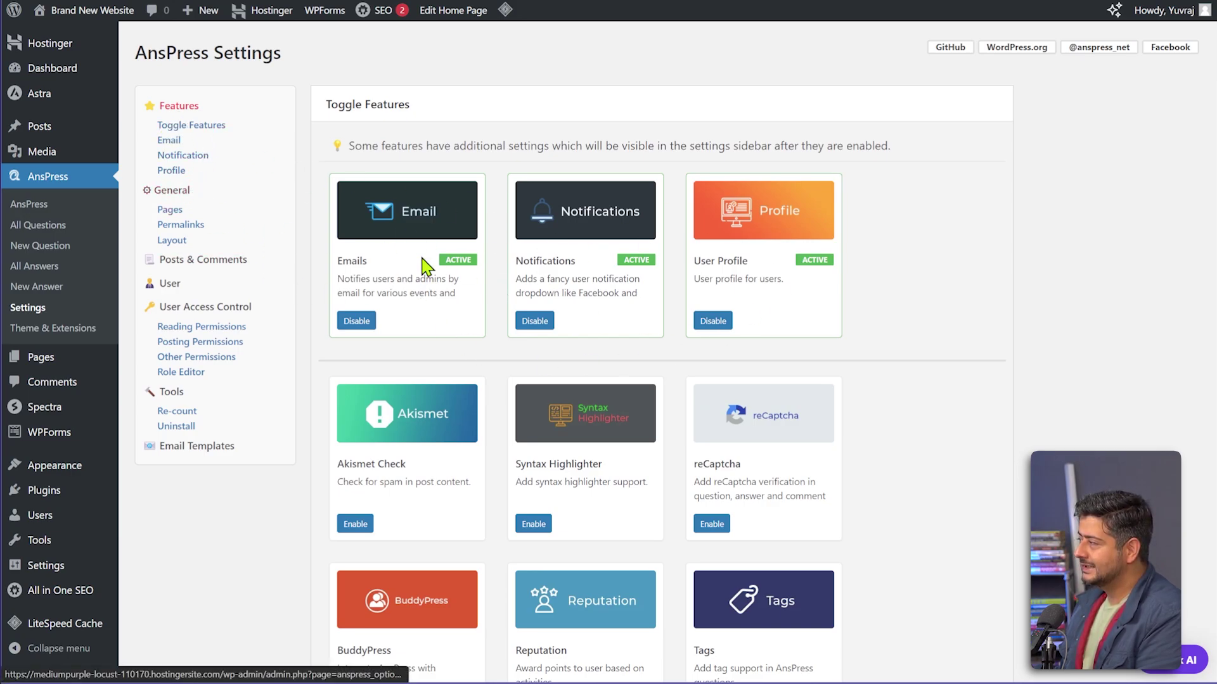
# - In the General settings, open the Ask page for editing in a new tab, inspect its shortcode block, and return to the settings
pyautogui.click(208, 197)
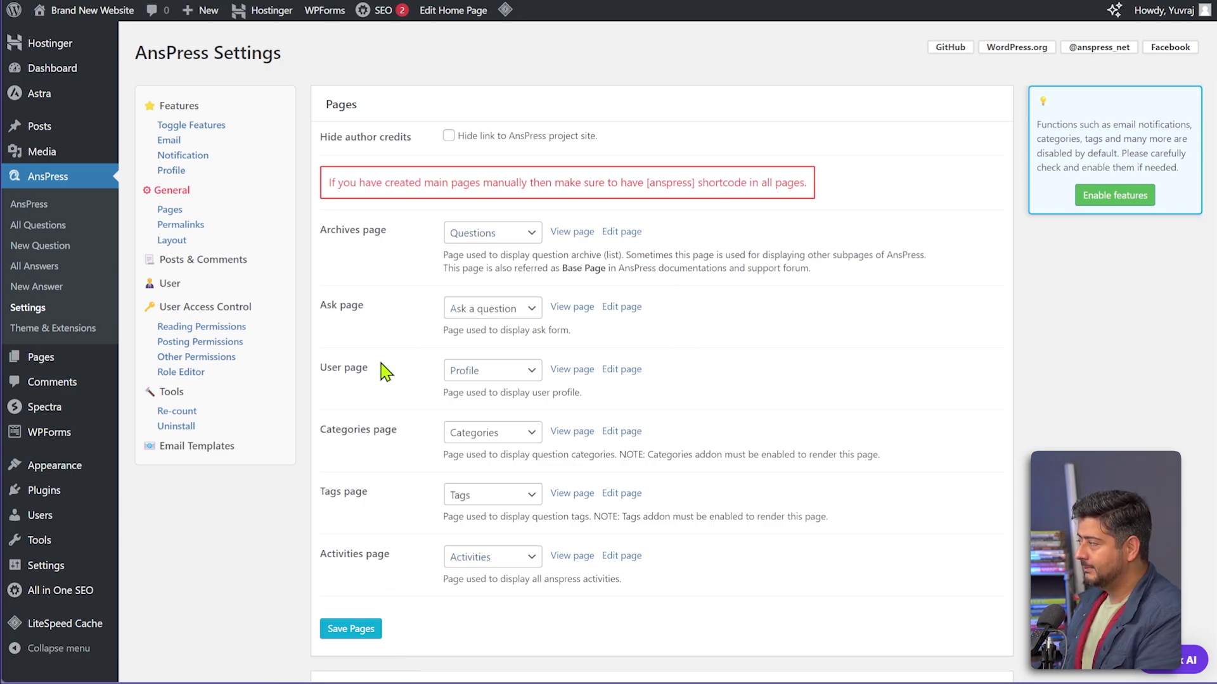
pyautogui.rightClick(629, 309)
pyautogui.click(642, 320)
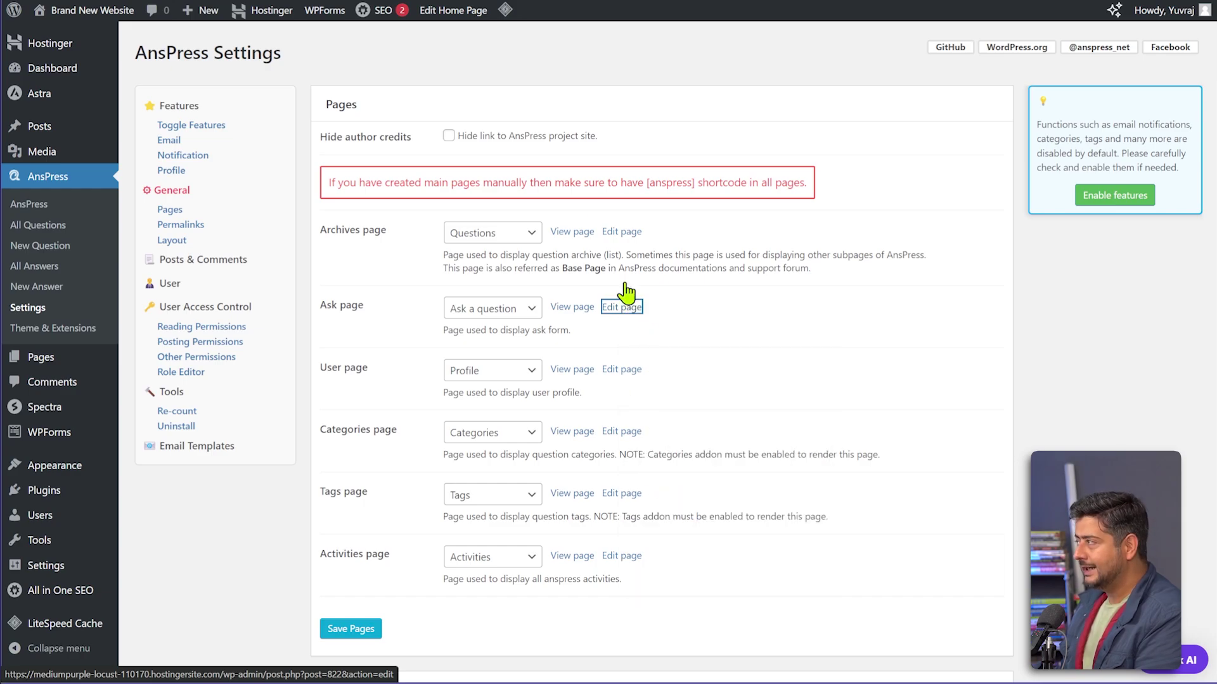
pyautogui.click(374, 0)
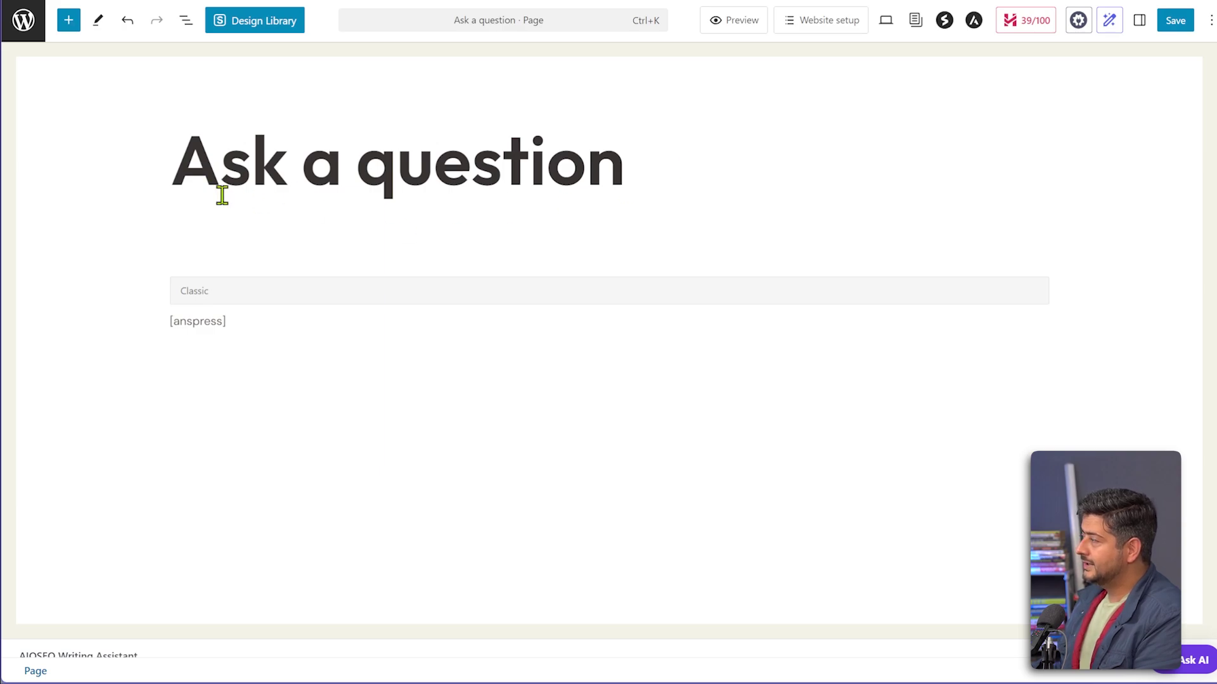
pyautogui.click(190, 318)
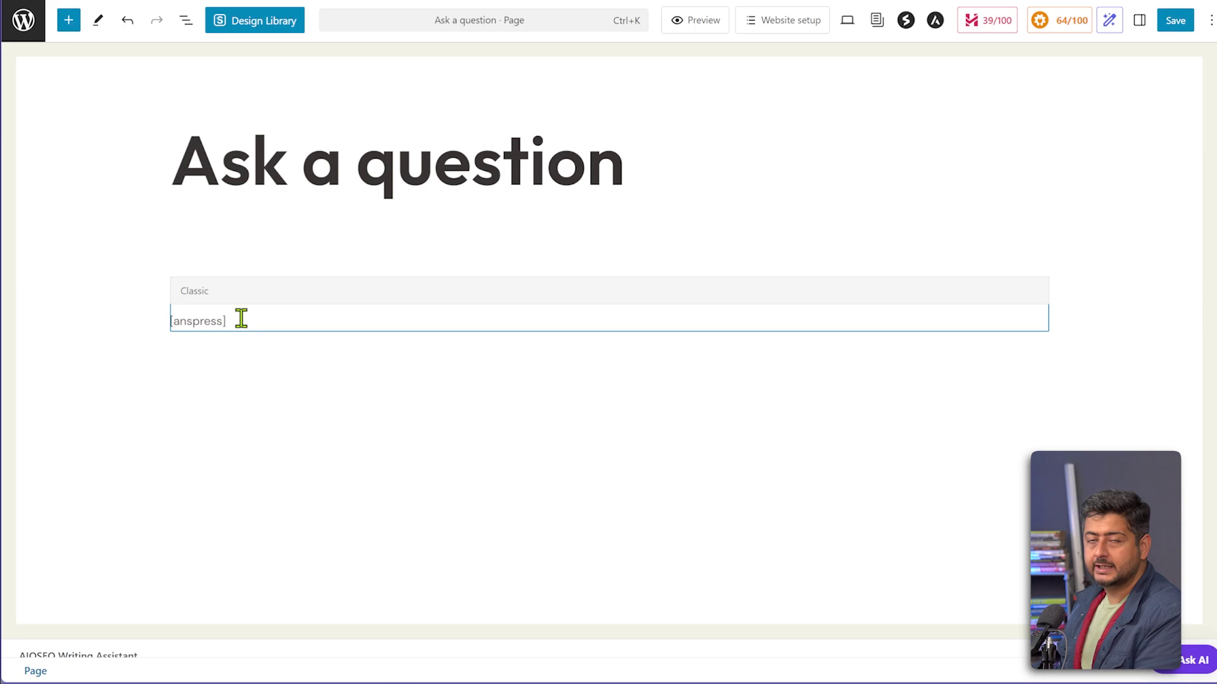
pyautogui.click(285, 234)
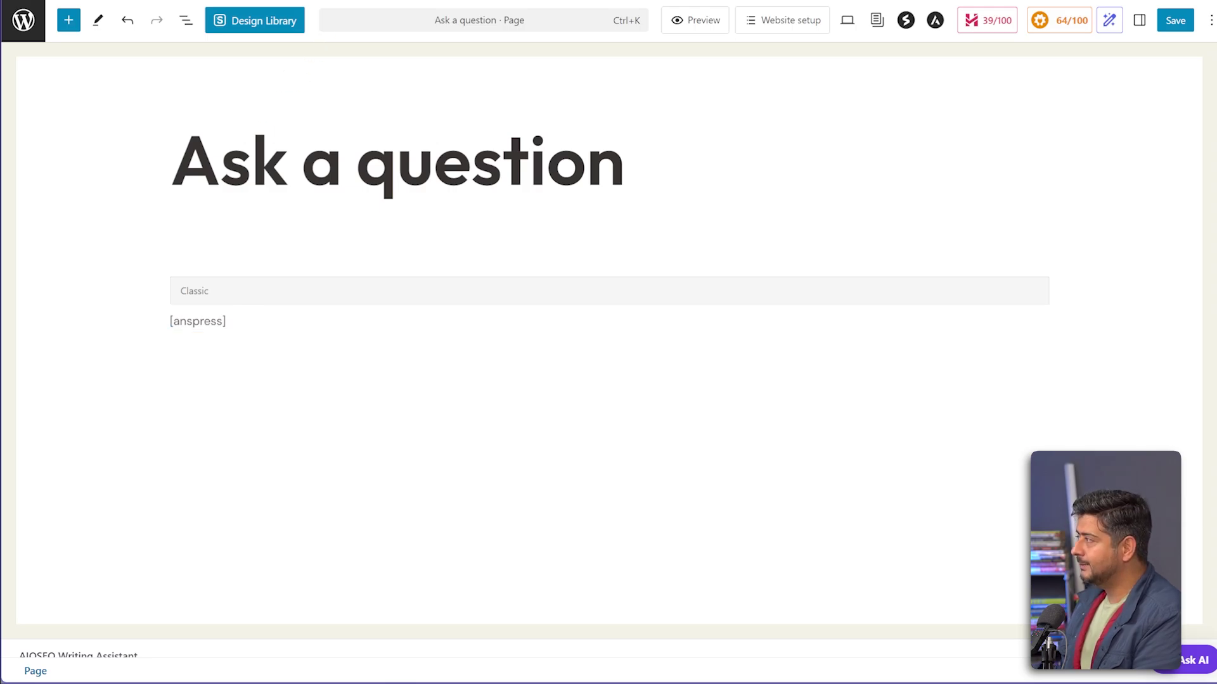
pyautogui.click(298, 0)
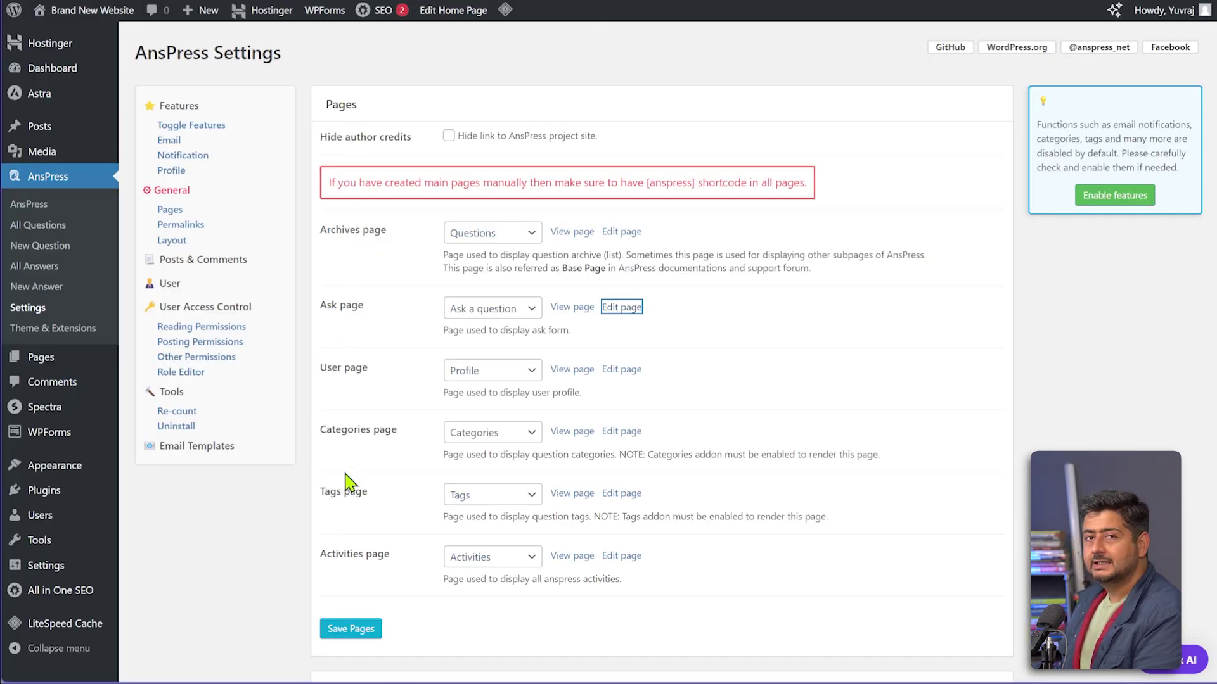
pyautogui.click(736, 352)
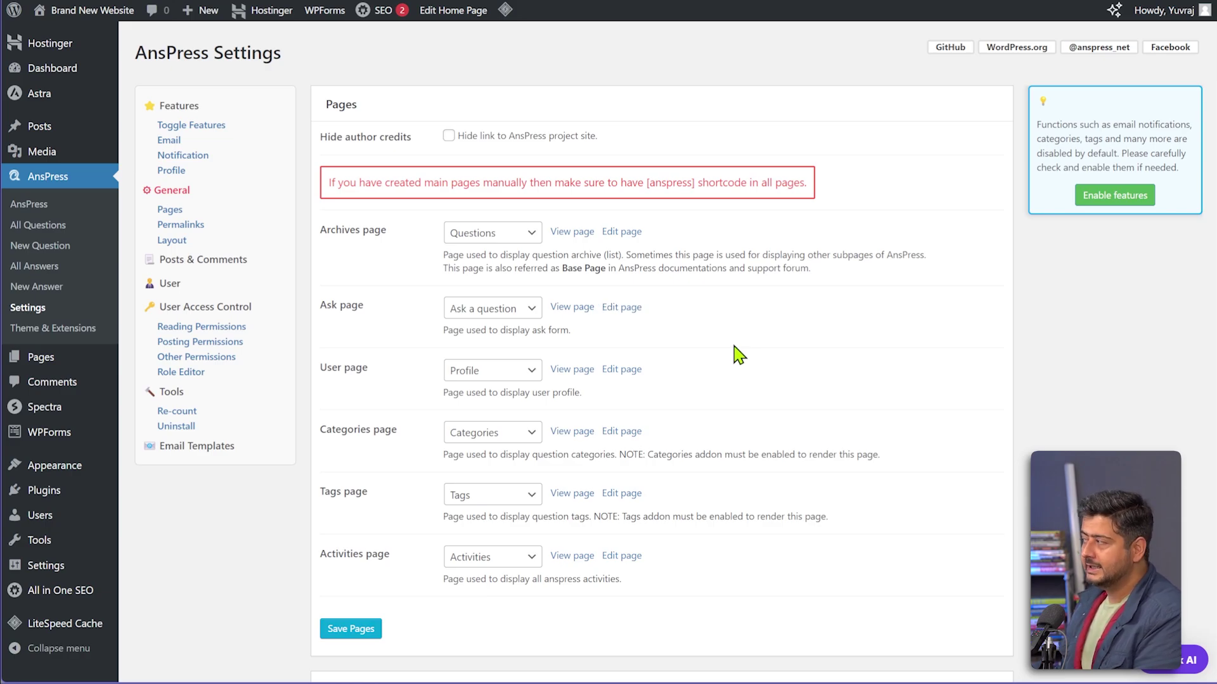
# - View the live Ask page in a new tab, examine the question submission form, and return to the AnsPress settings
pyautogui.rightClick(570, 310)
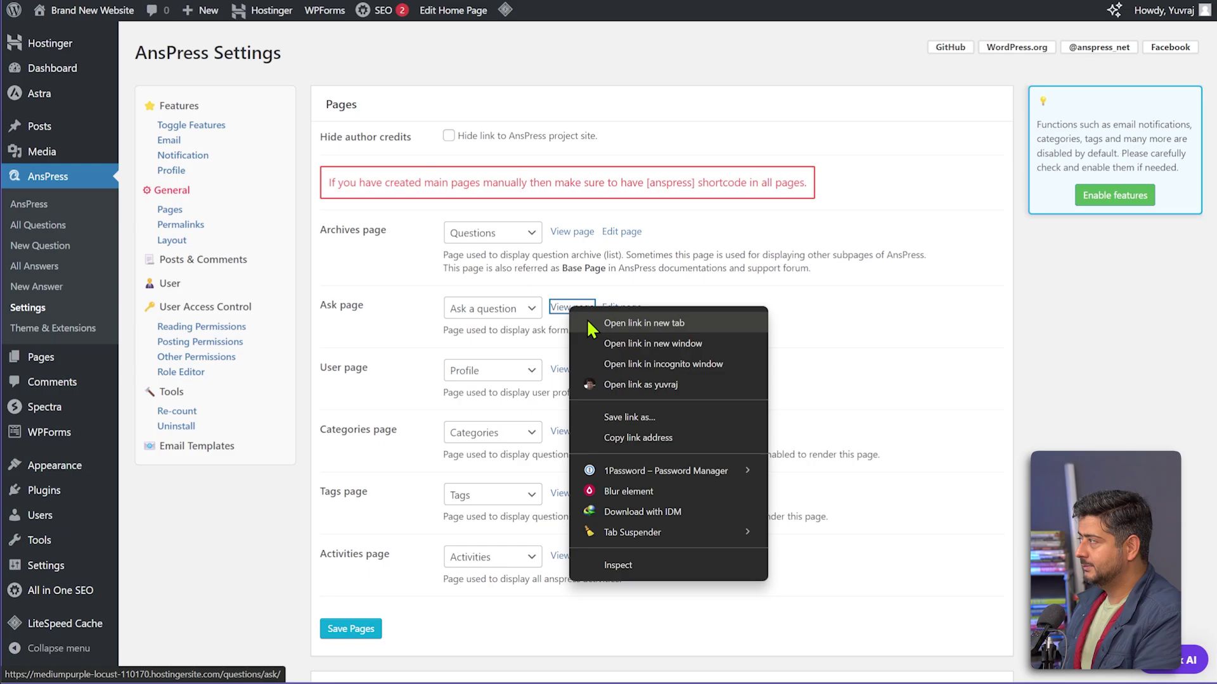
pyautogui.click(588, 322)
pyautogui.click(381, 0)
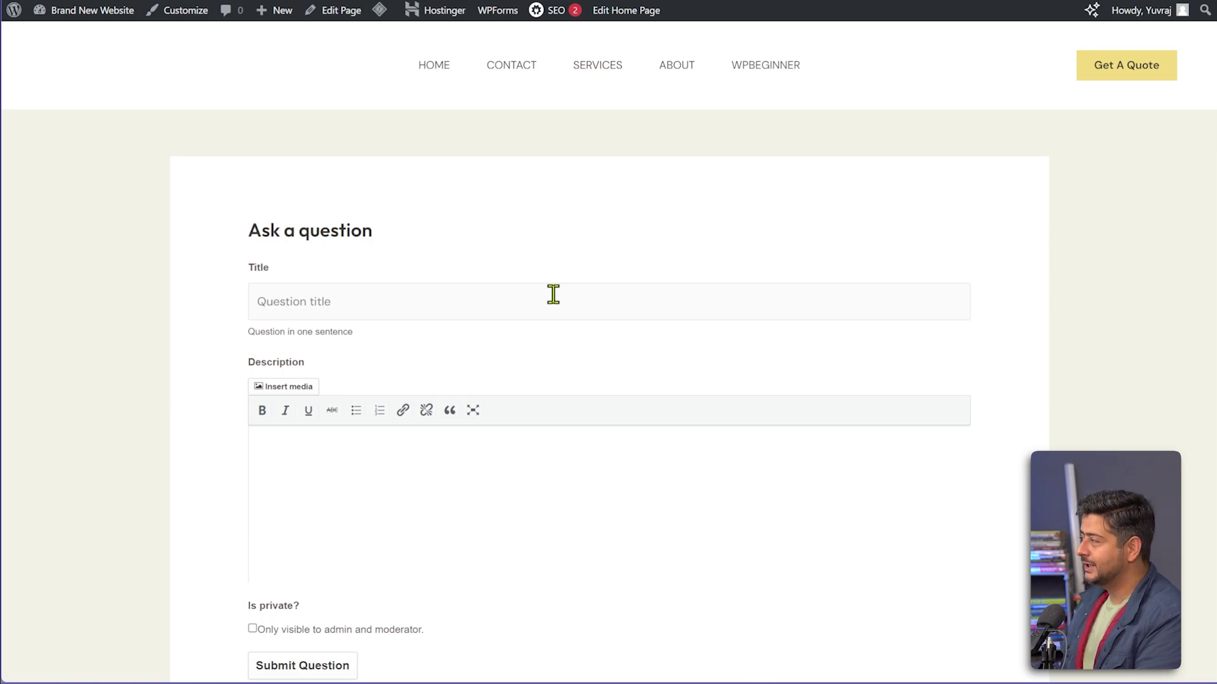
pyautogui.scroll(-2, 551, 294)
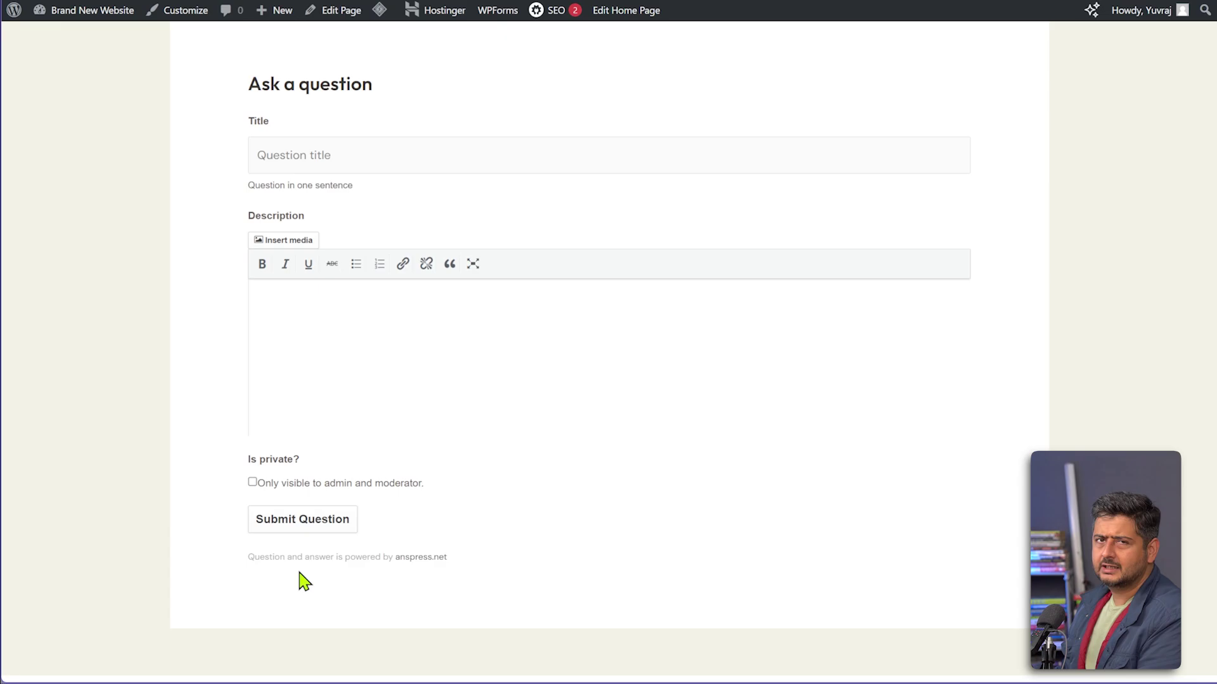
pyautogui.click(244, 1)
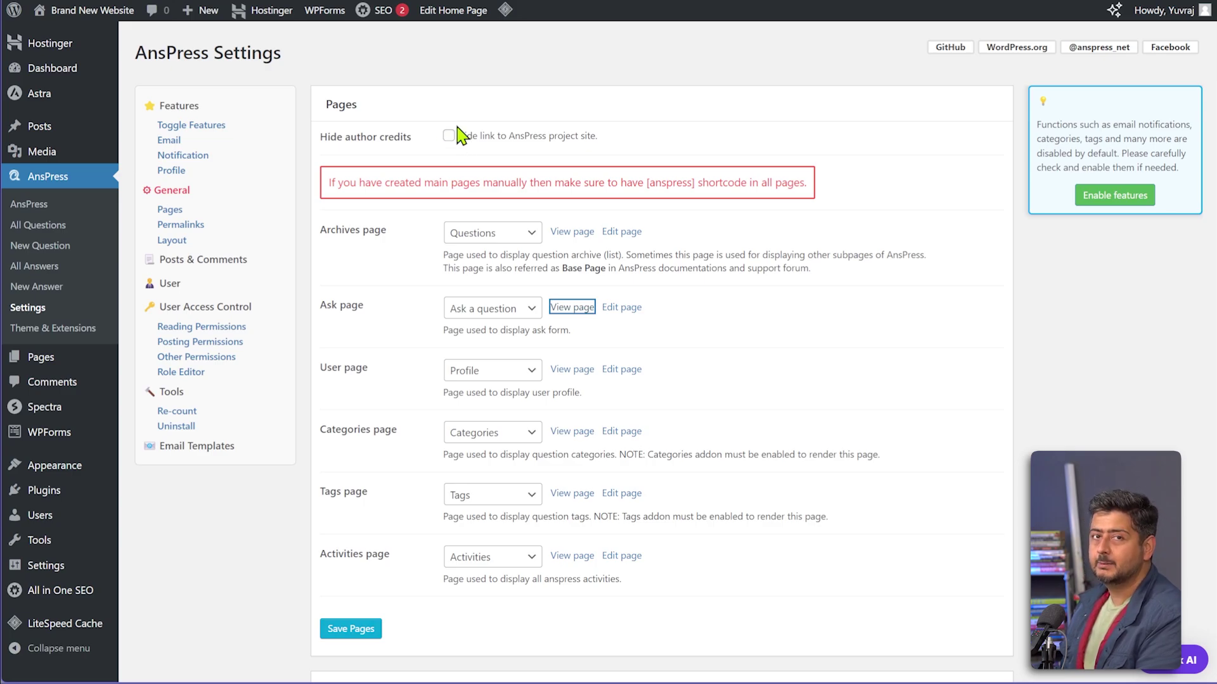
pyautogui.click(839, 328)
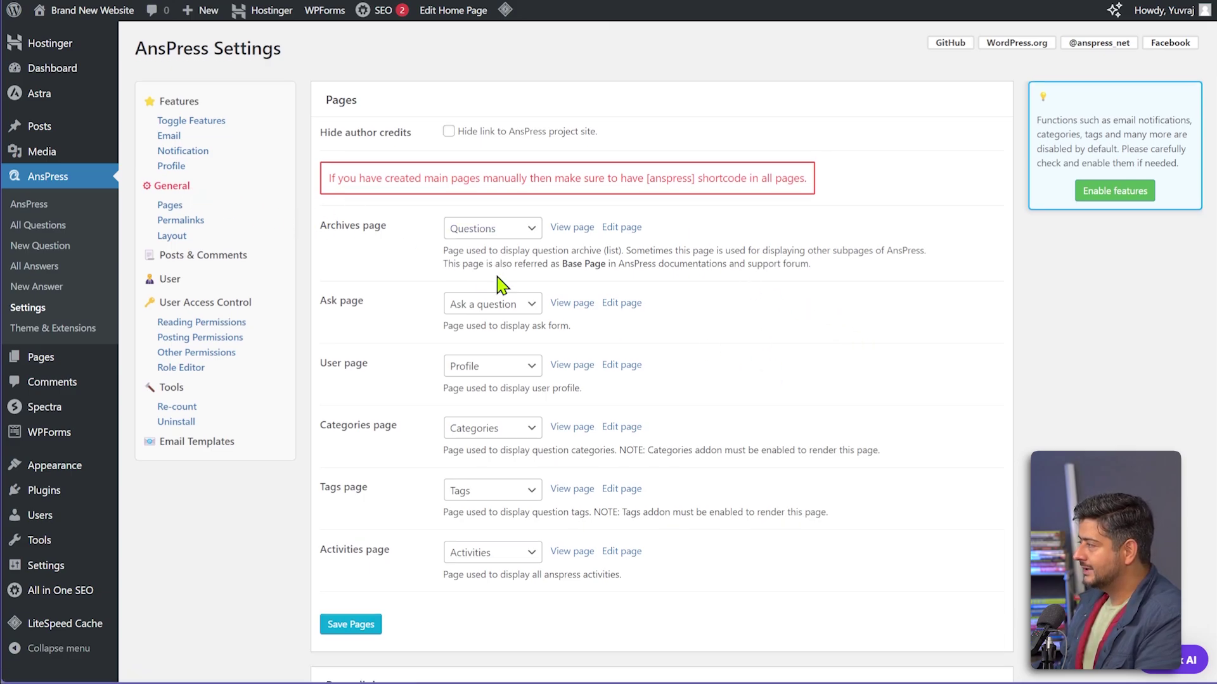
# - Review the Permalinks and Layout sections of the AnsPress General settings
pyautogui.scroll(-7, 498, 288)
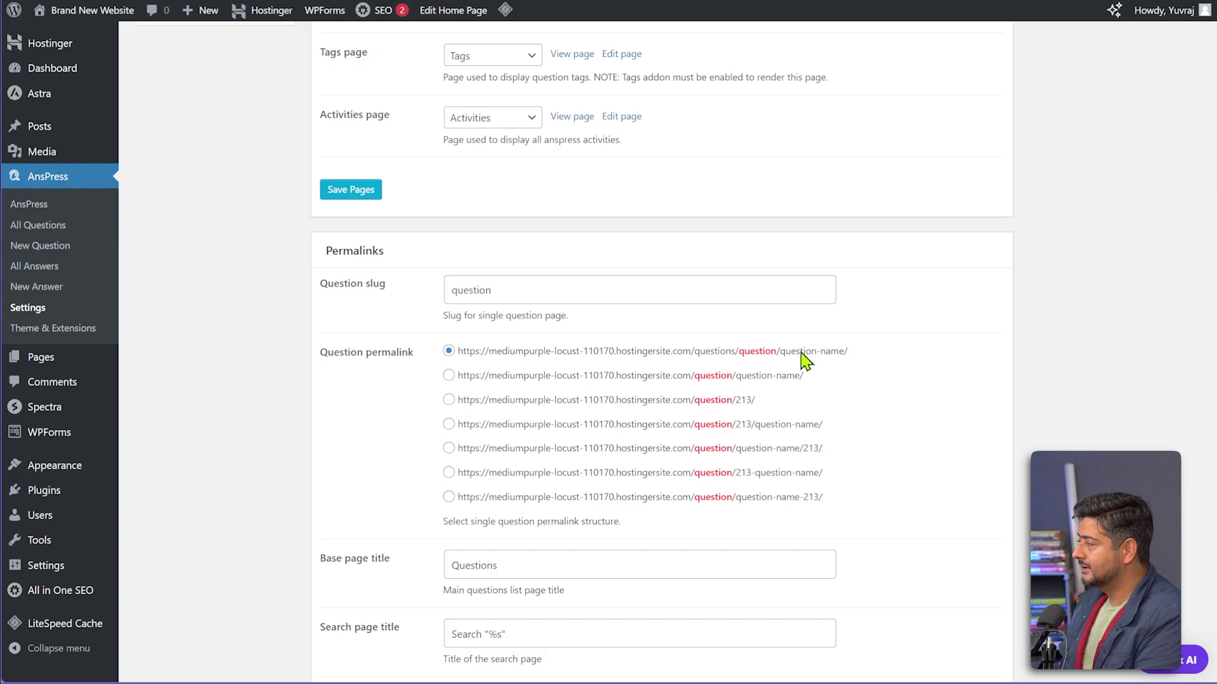
pyautogui.scroll(-1, 918, 371)
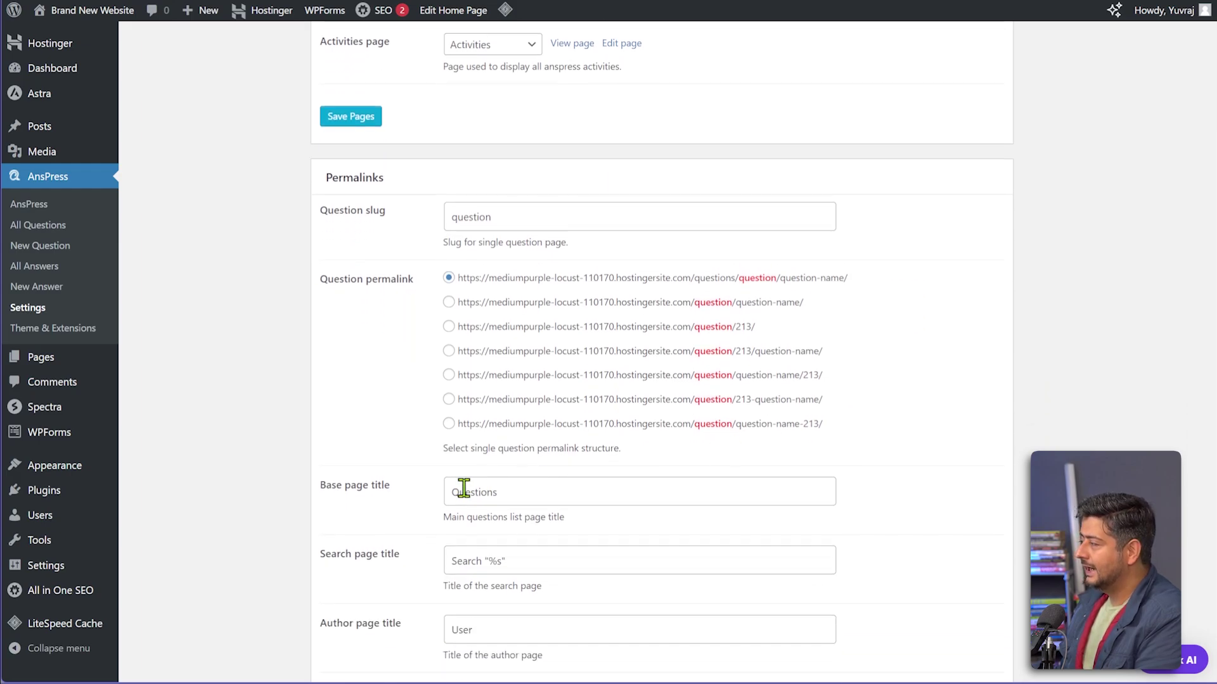
pyautogui.scroll(-1, 552, 484)
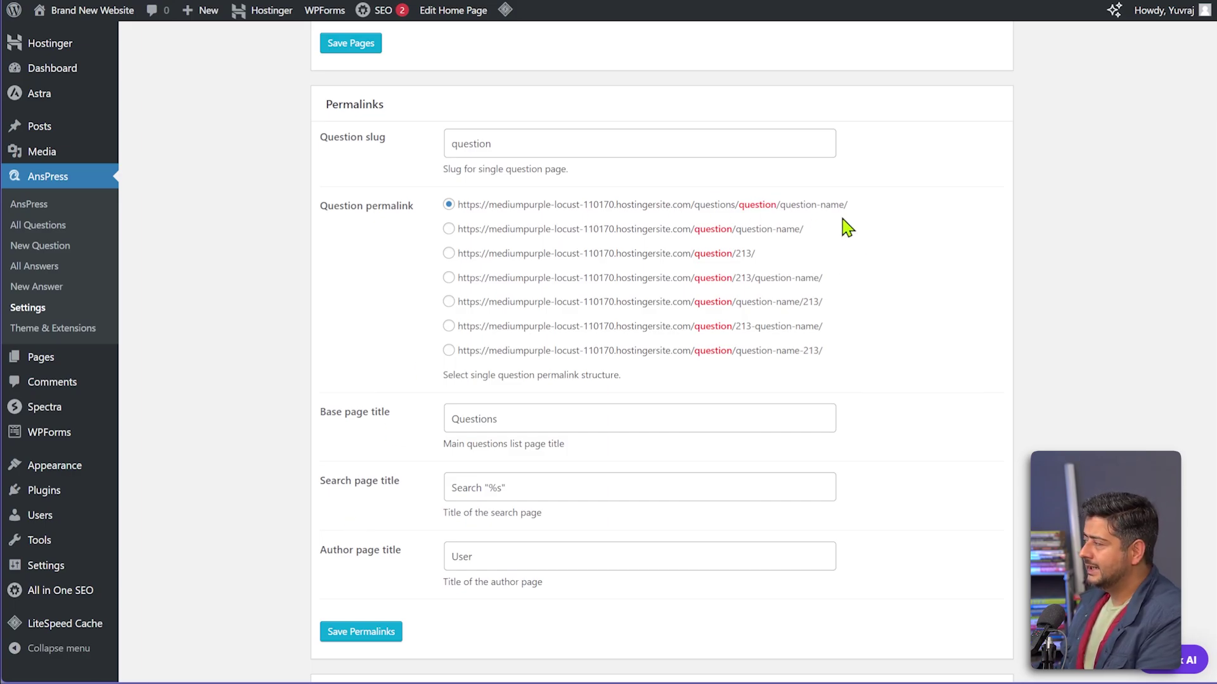
pyautogui.scroll(-4, 817, 267)
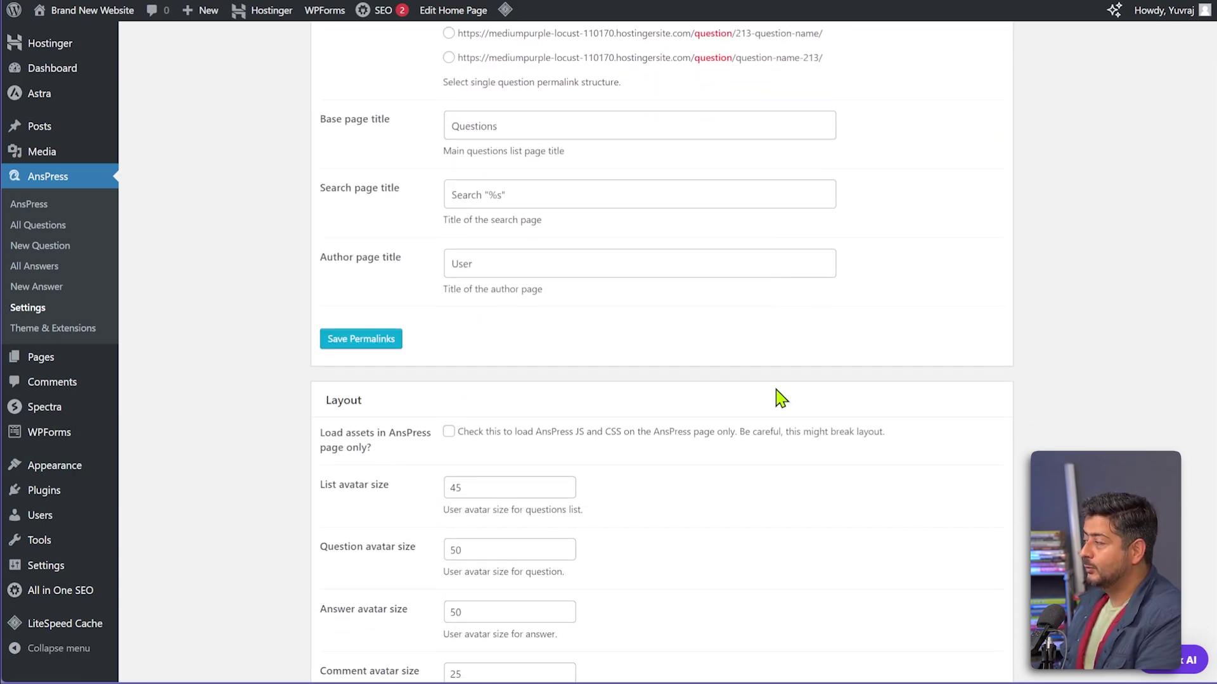
pyautogui.scroll(-3, 467, 432)
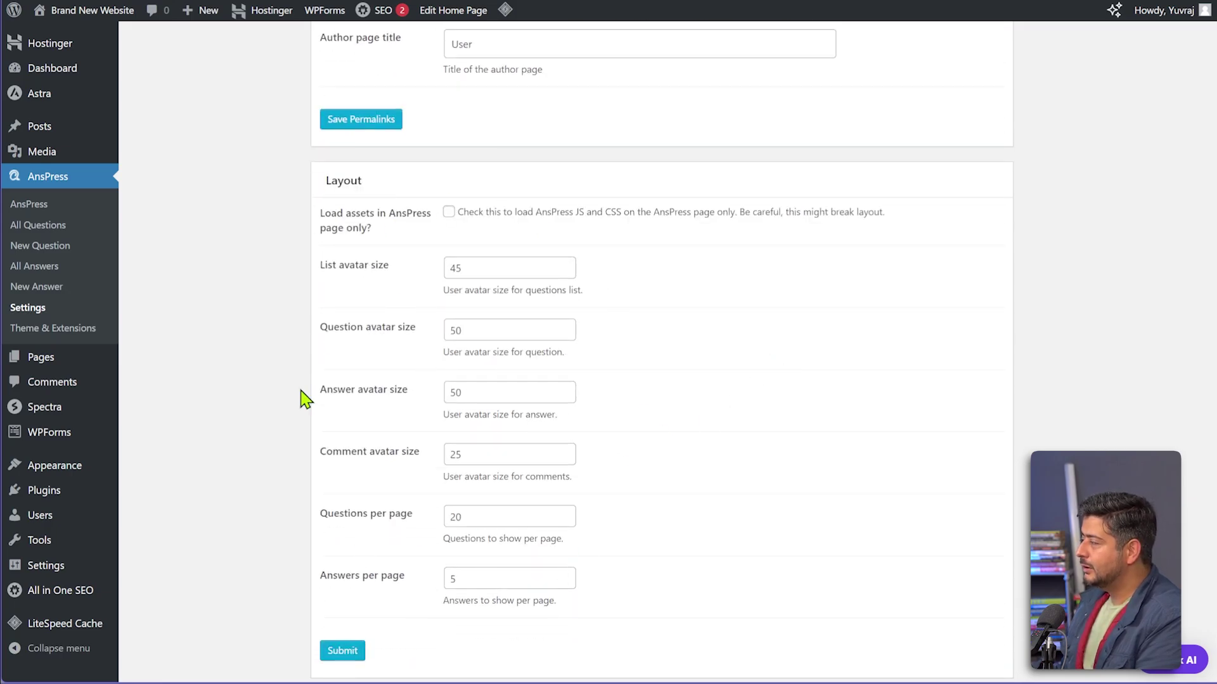
# - Review the AnsPress Posts & Comments settings for questions and answers, and open the User settings to view the activity feed role exclusions
pyautogui.scroll(-1, 438, 442)
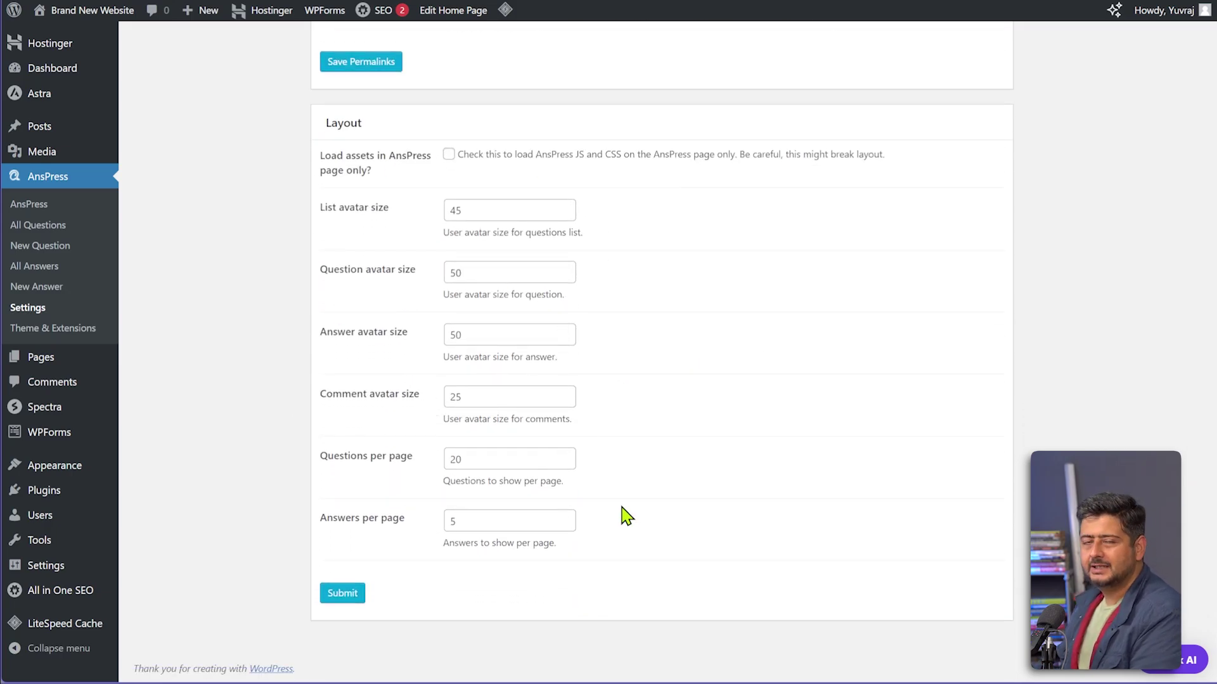
pyautogui.scroll(15, 686, 525)
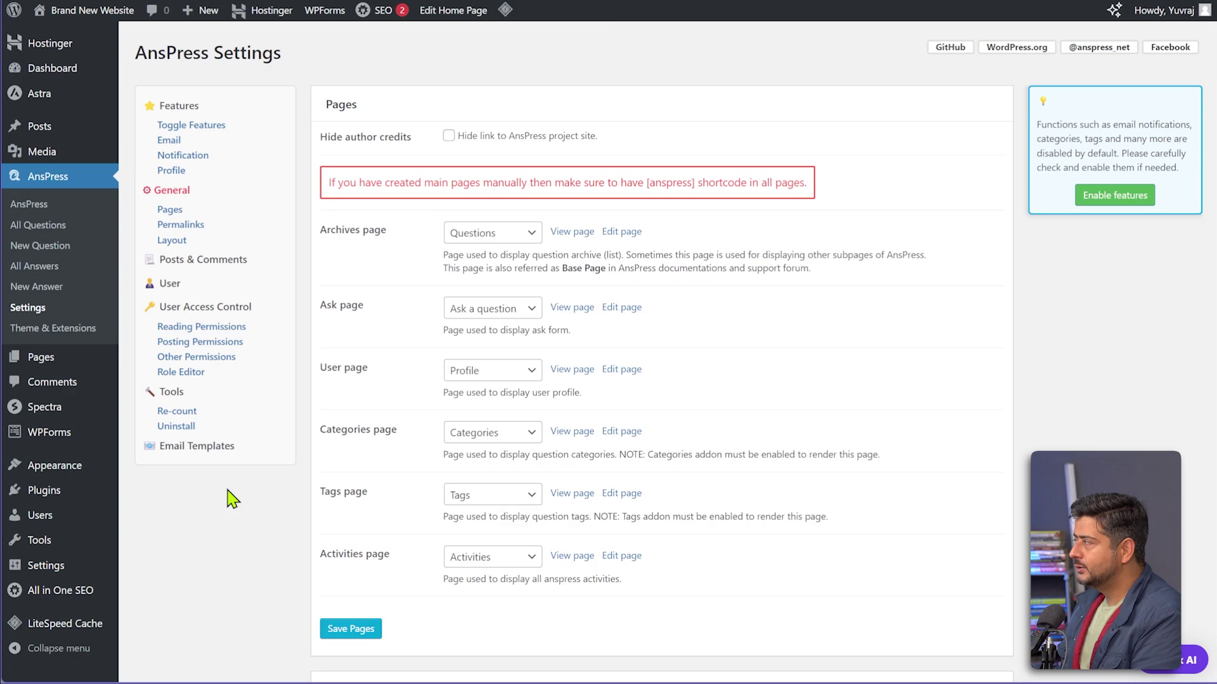
pyautogui.click(234, 266)
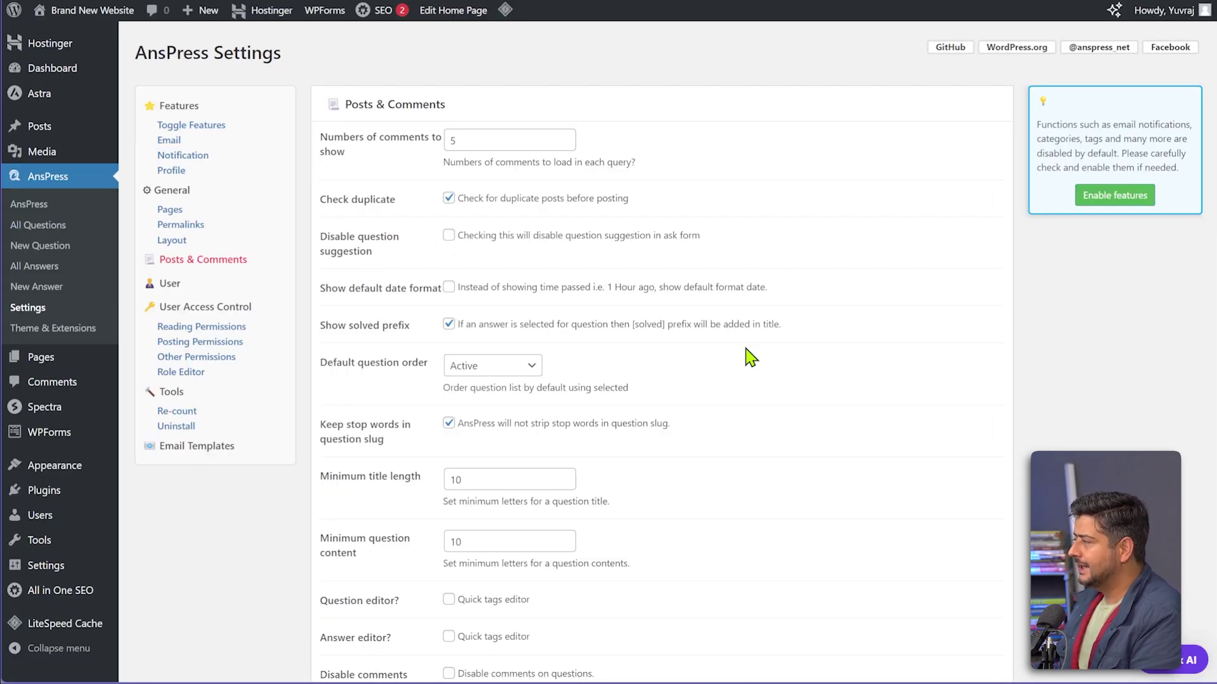
pyautogui.scroll(-8, 744, 367)
pyautogui.scroll(7, 748, 387)
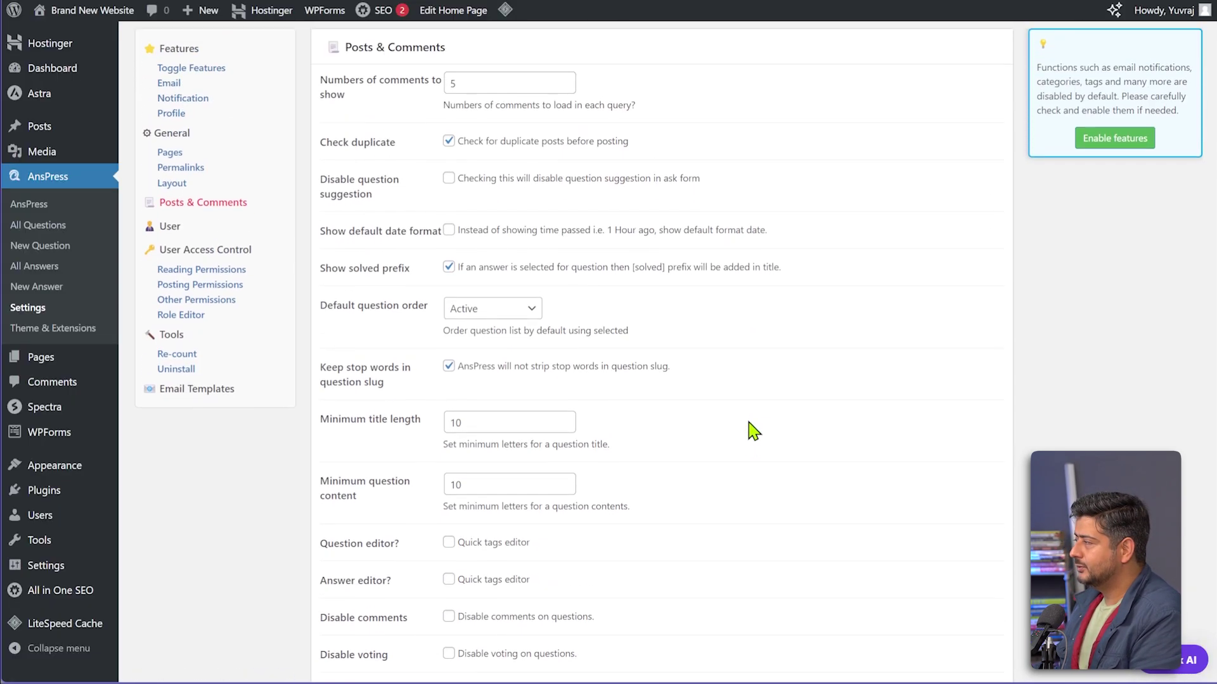
pyautogui.scroll(1, 753, 431)
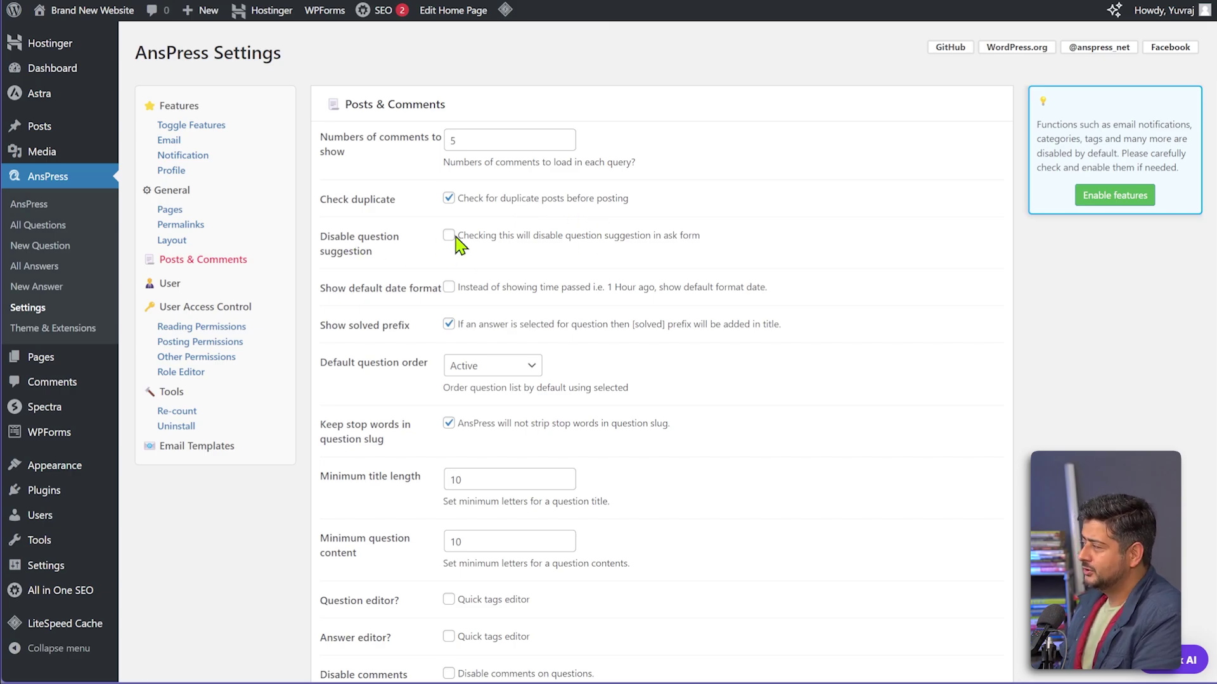
pyautogui.scroll(-3, 611, 297)
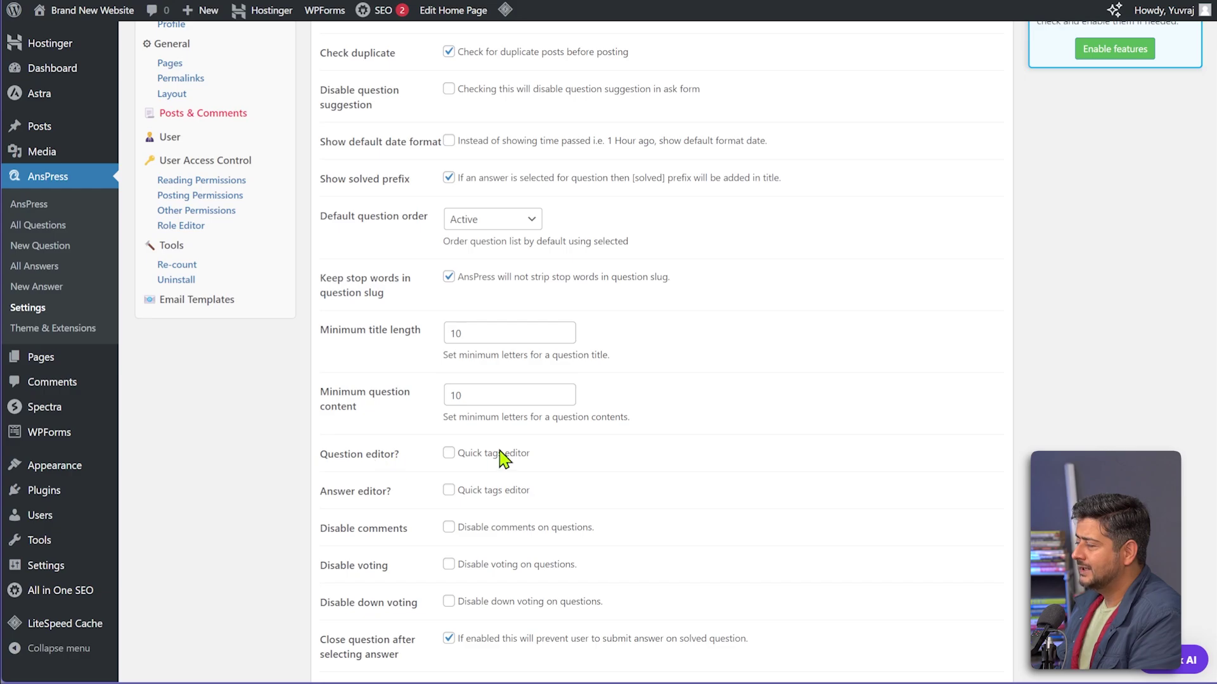
pyautogui.scroll(-5, 603, 412)
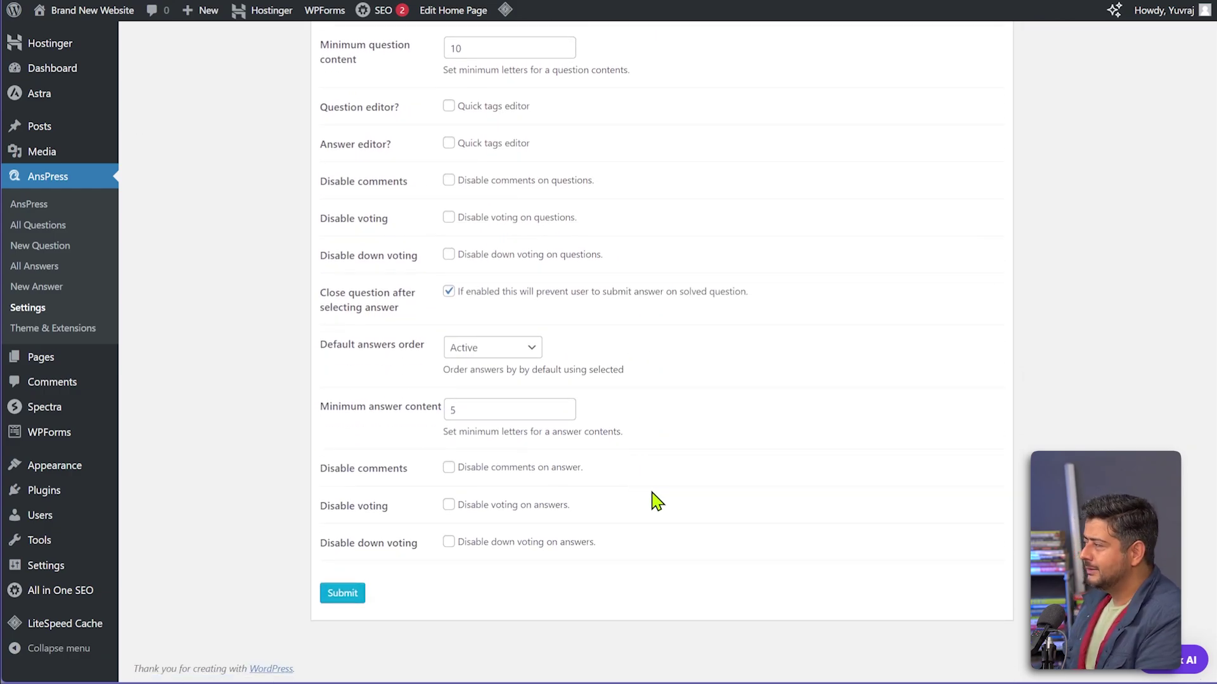
pyautogui.scroll(7, 657, 494)
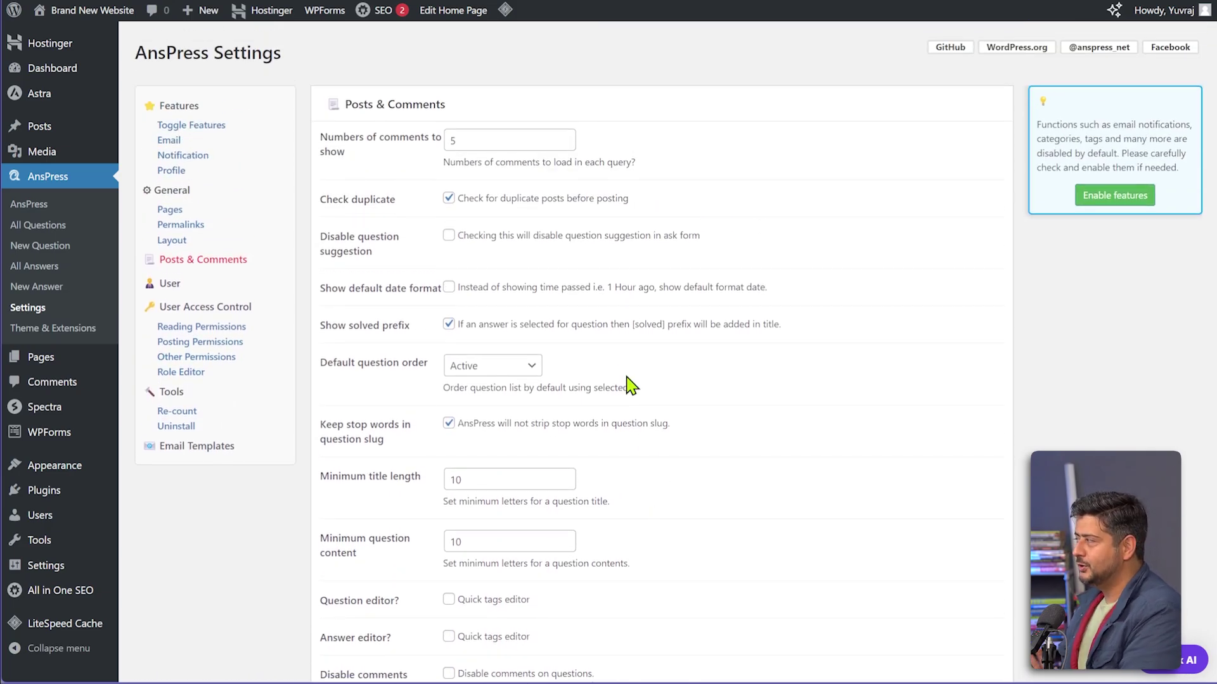
pyautogui.click(184, 284)
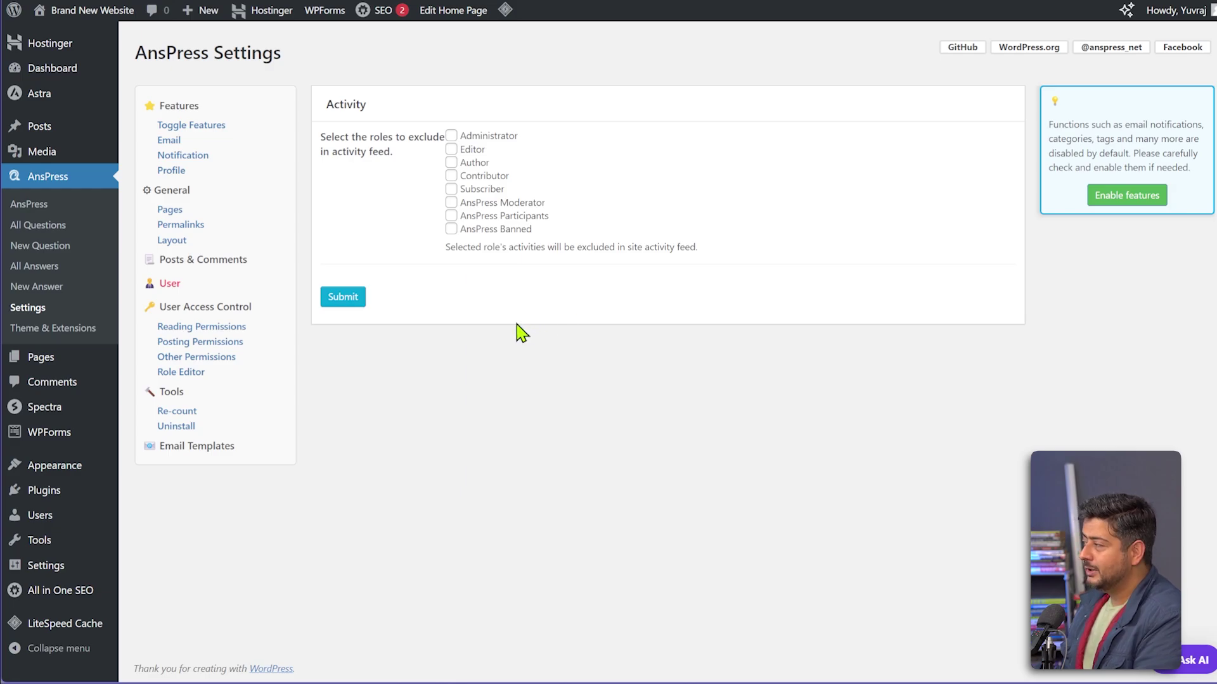
# - Open User Access Control and review the Reading and Posting Permissions, including the options for who can post a question
pyautogui.click(214, 309)
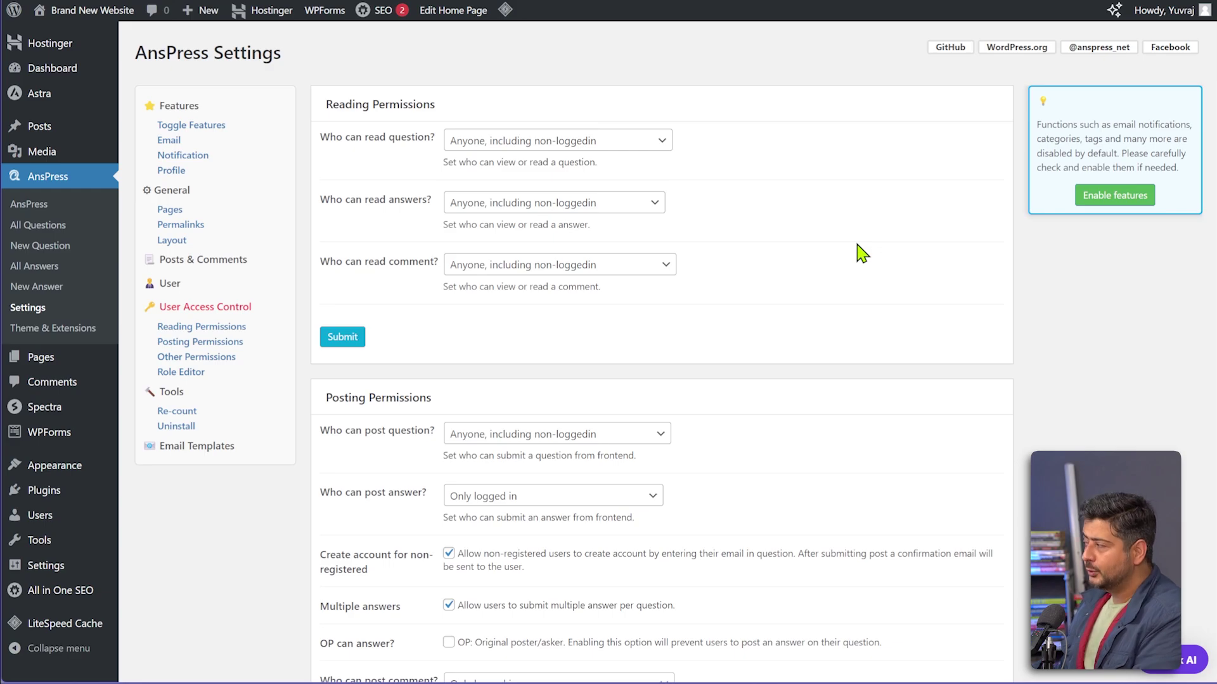
pyautogui.scroll(-3, 862, 254)
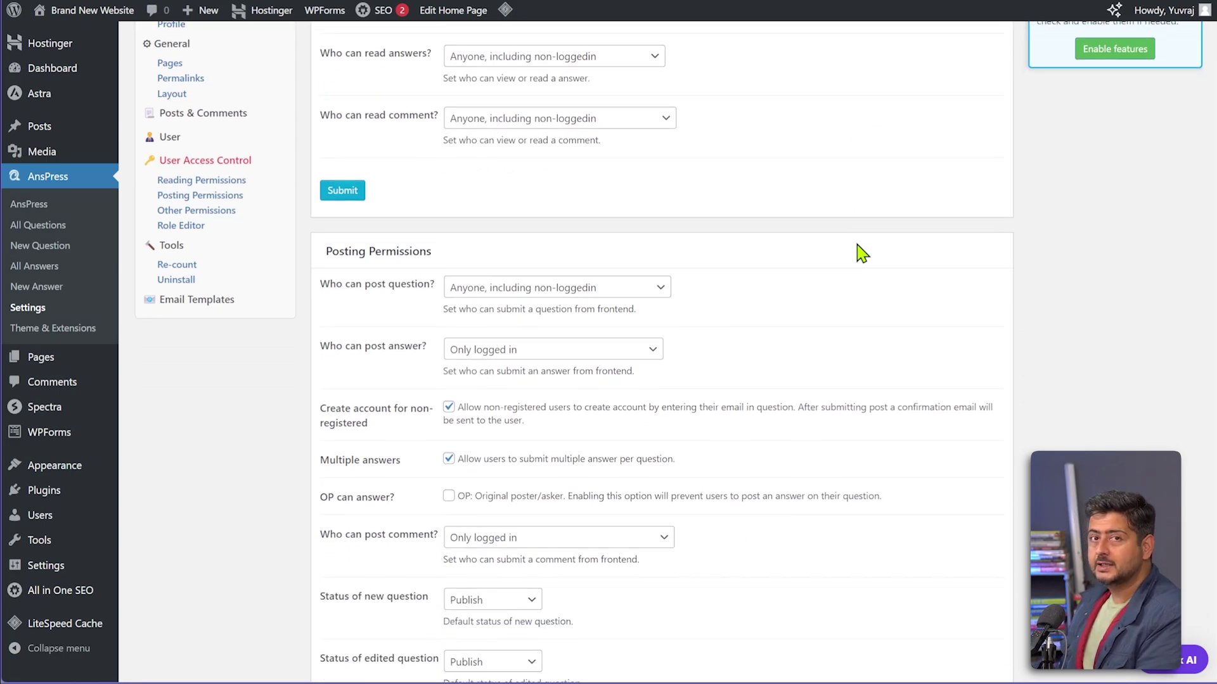
pyautogui.scroll(-3, 862, 254)
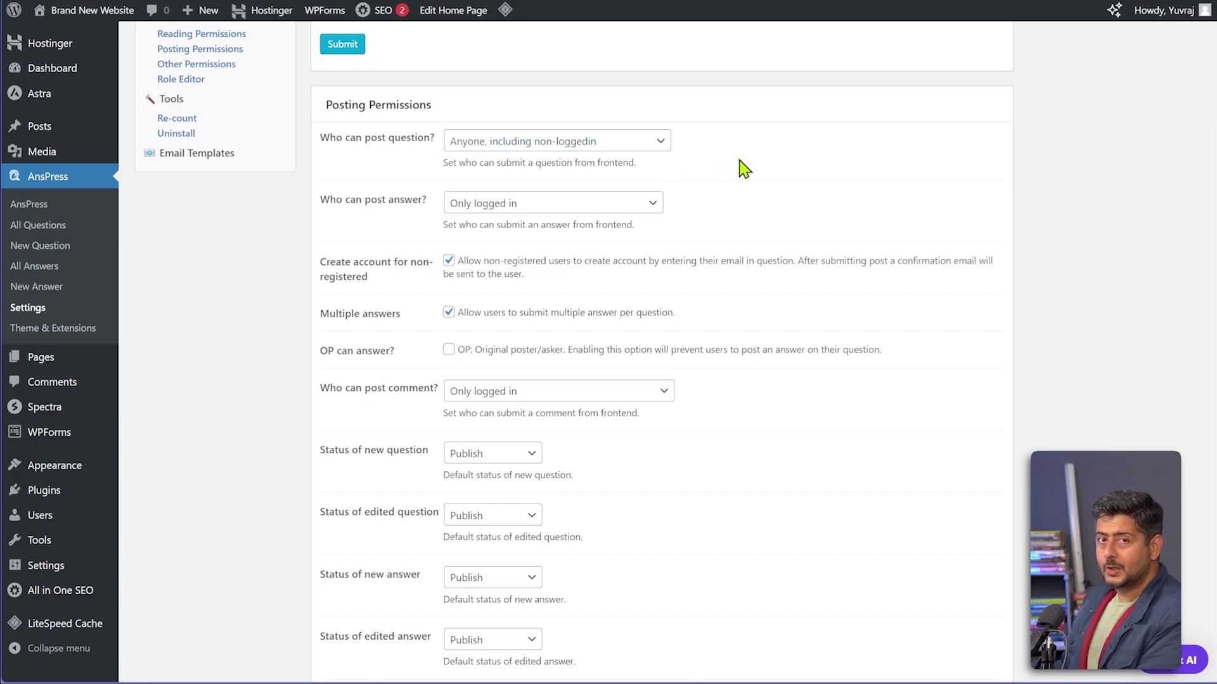
pyautogui.click(644, 155)
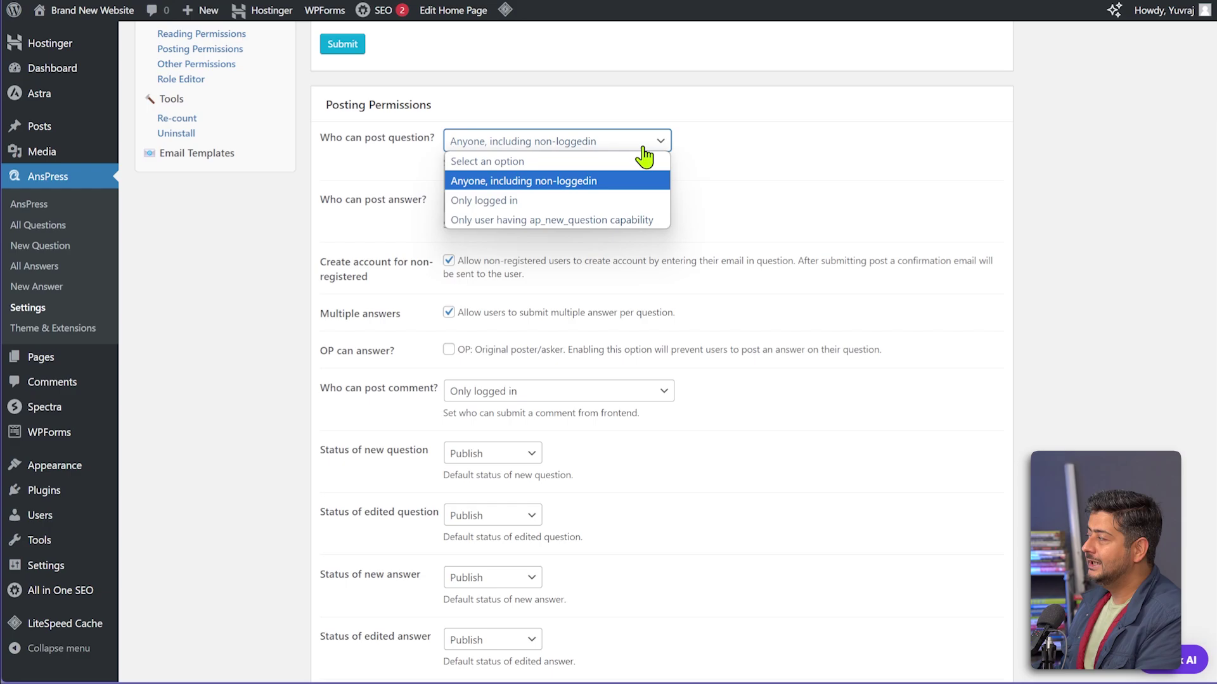
pyautogui.click(790, 148)
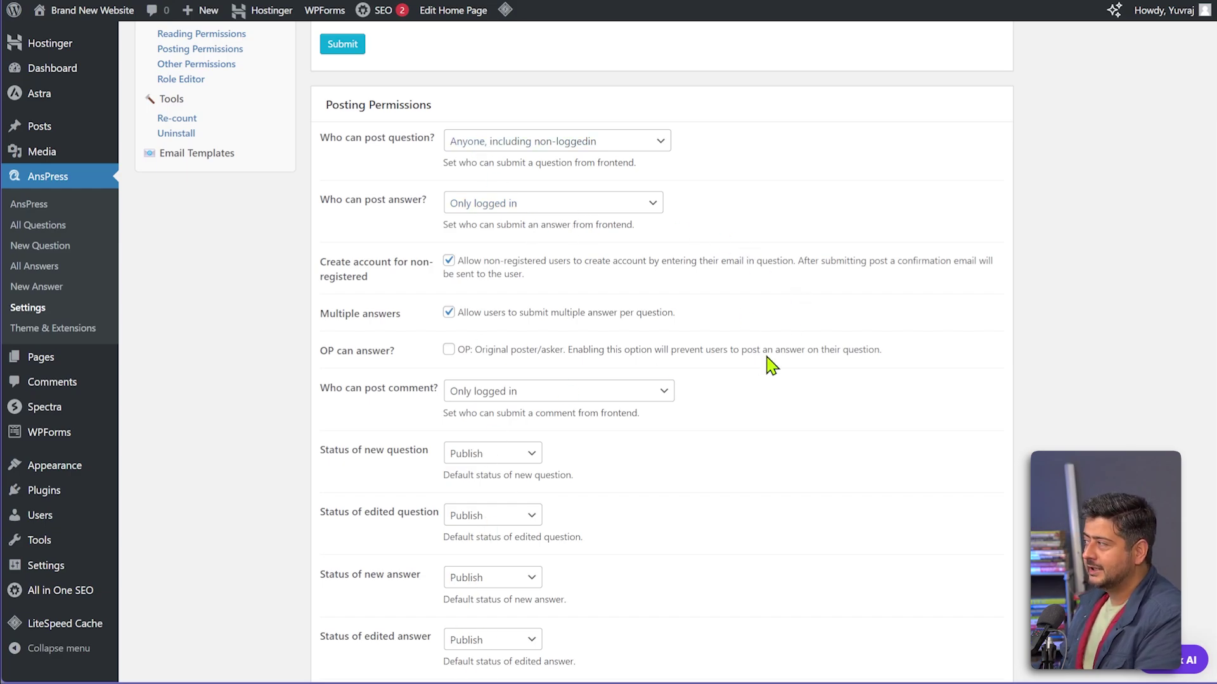
pyautogui.scroll(-2, 771, 360)
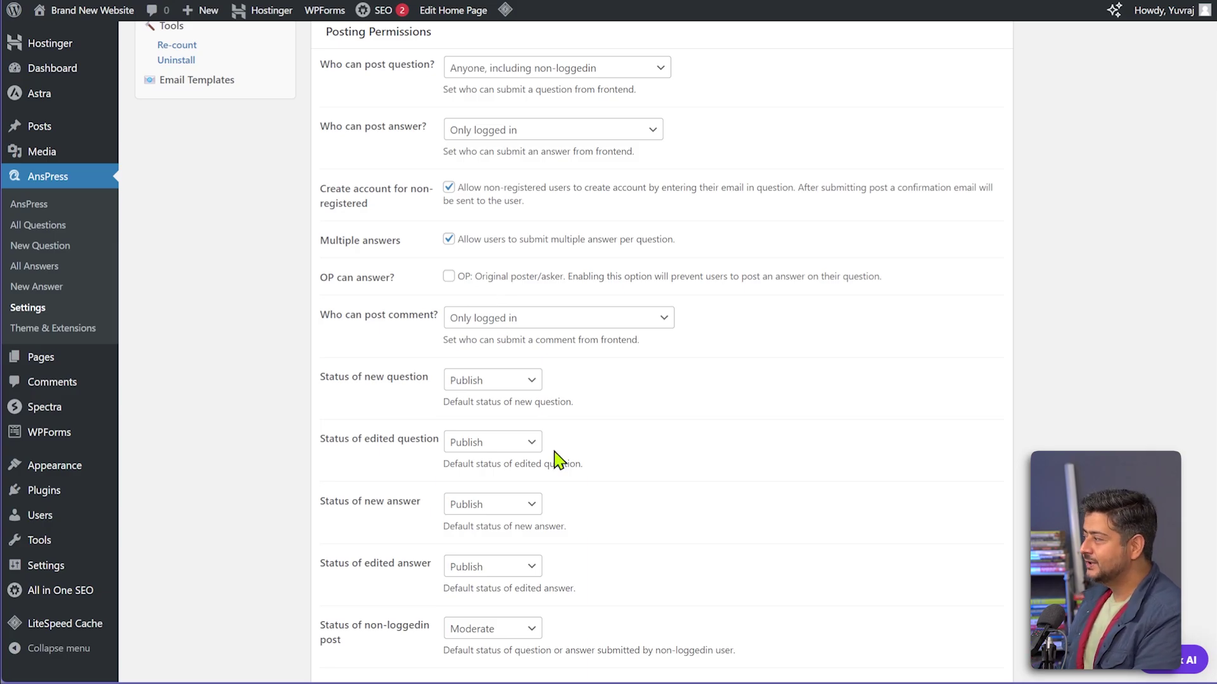
# - Review the default status options for posts and the Other Permissions covering image uploads, private posts, and trashing or deleting questions
pyautogui.scroll(-5, 590, 437)
pyautogui.scroll(-3, 723, 346)
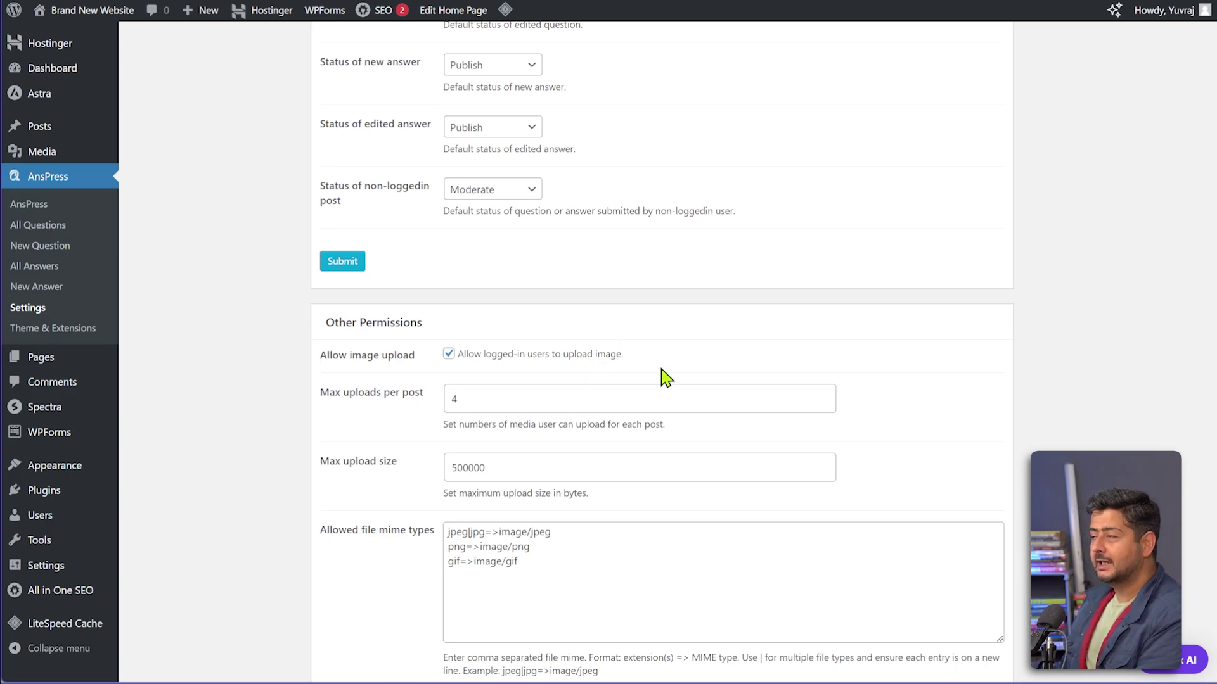
pyautogui.scroll(-3, 653, 387)
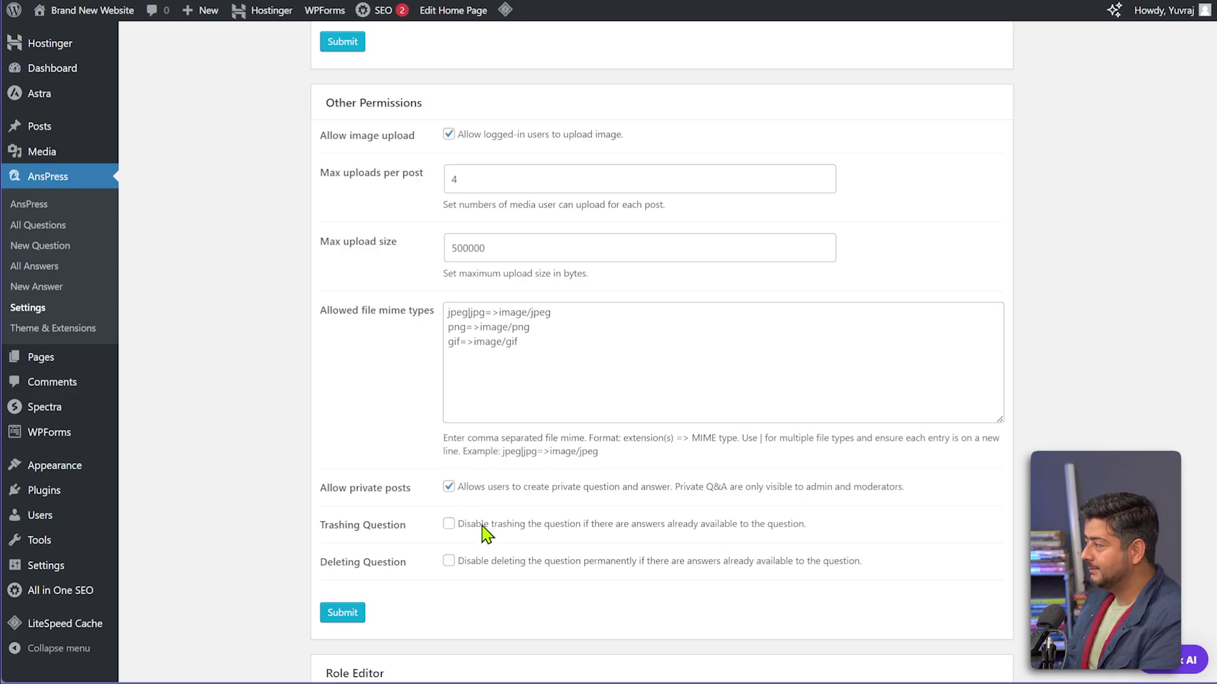
pyautogui.scroll(-3, 455, 567)
# - Examine the Role Editor's options for a new role and compare the AnsPress capabilities of the Subscriber and Administrator roles
pyautogui.scroll(-2, 455, 568)
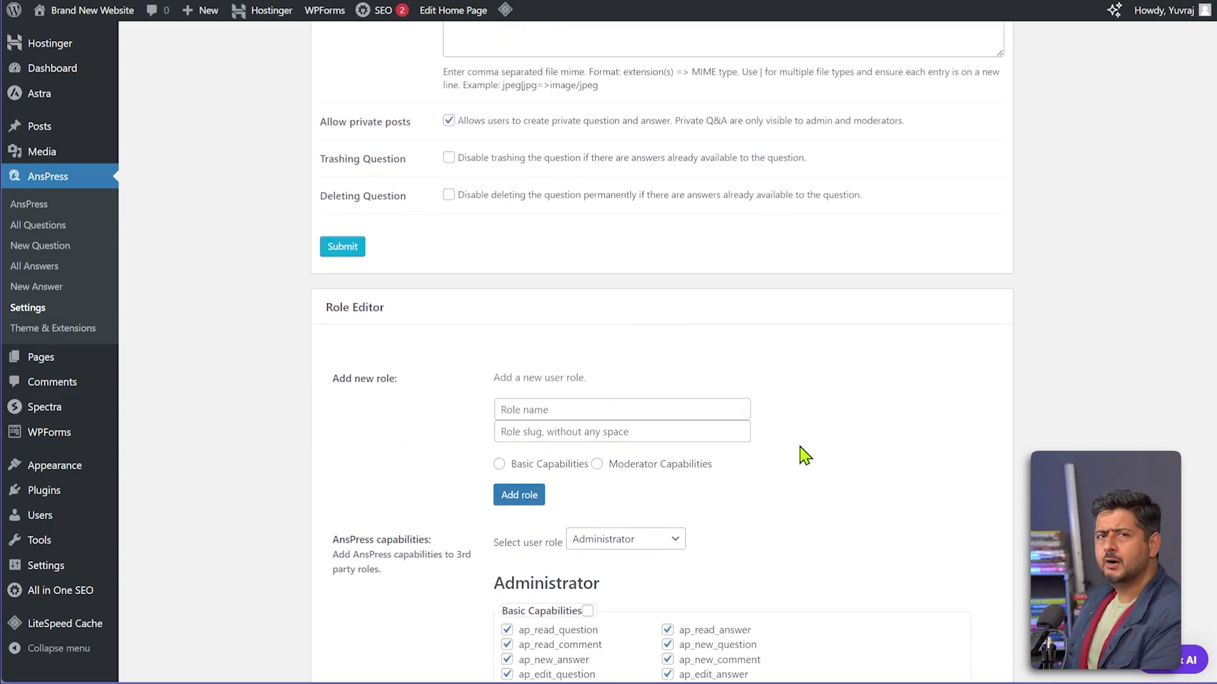
pyautogui.scroll(-2, 815, 456)
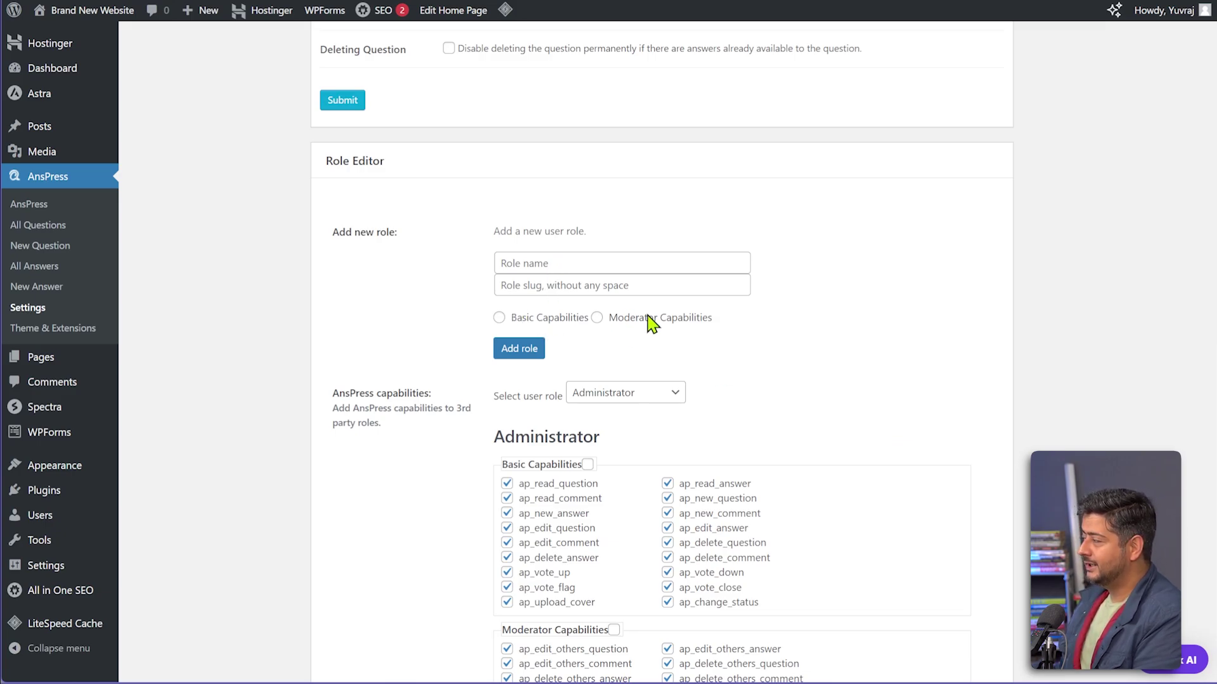
pyautogui.scroll(-2, 834, 327)
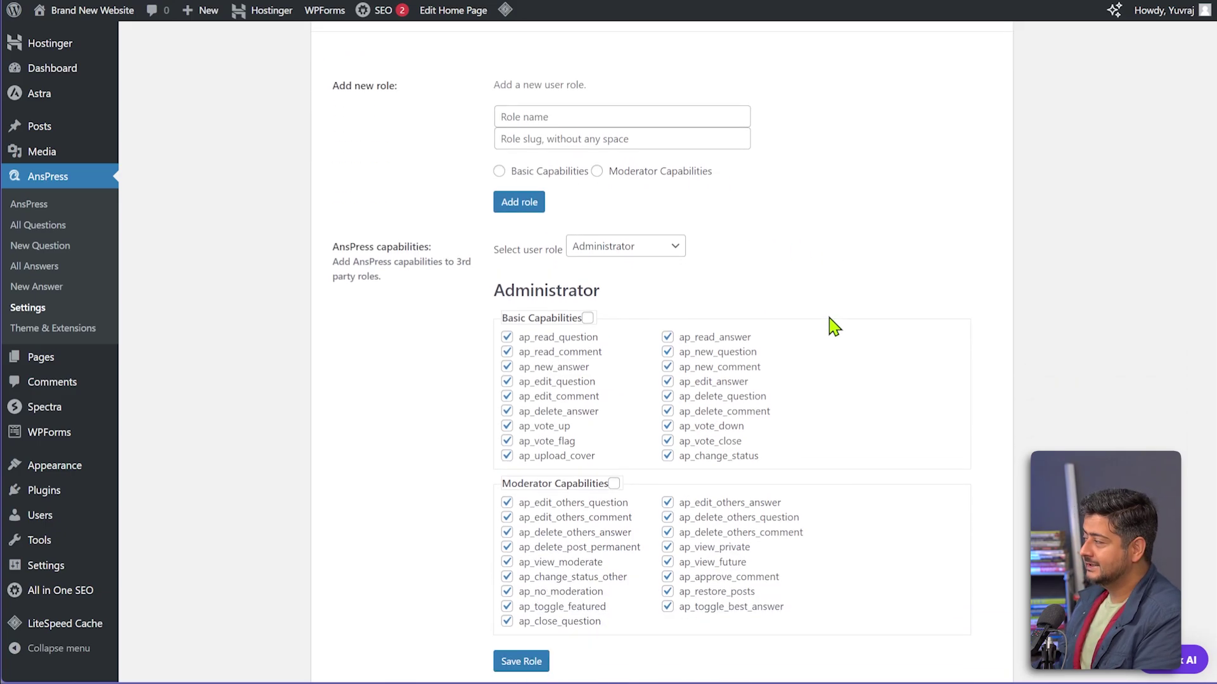
pyautogui.click(668, 253)
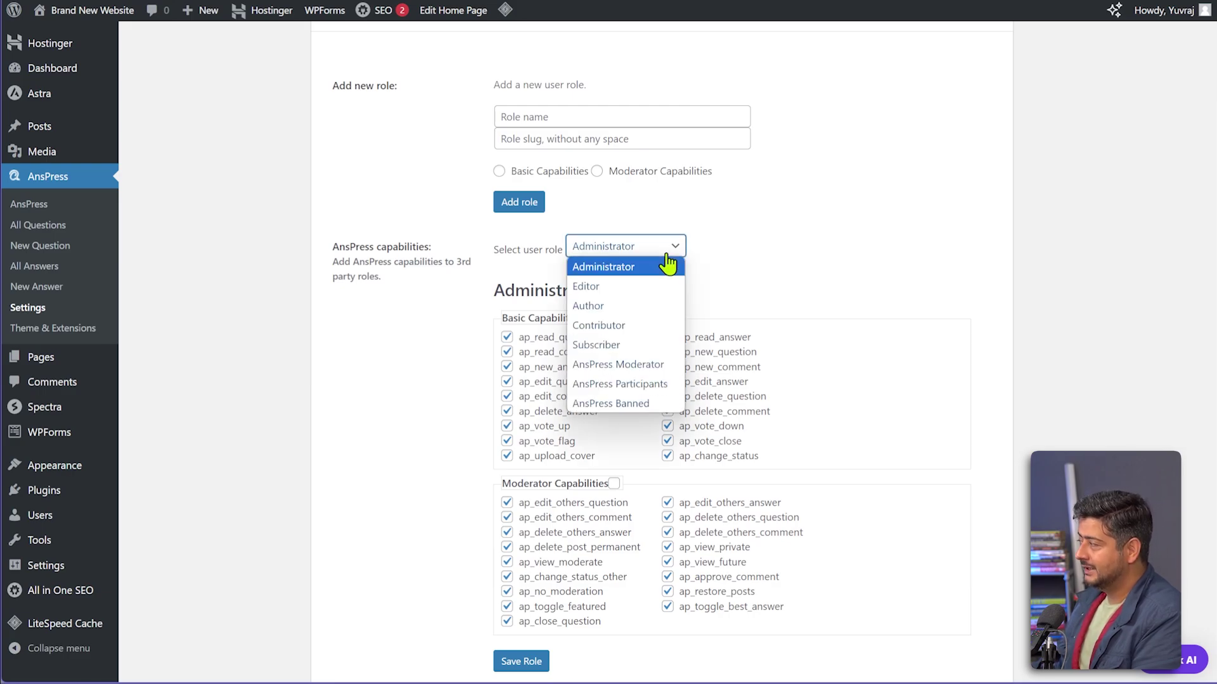
pyautogui.click(792, 272)
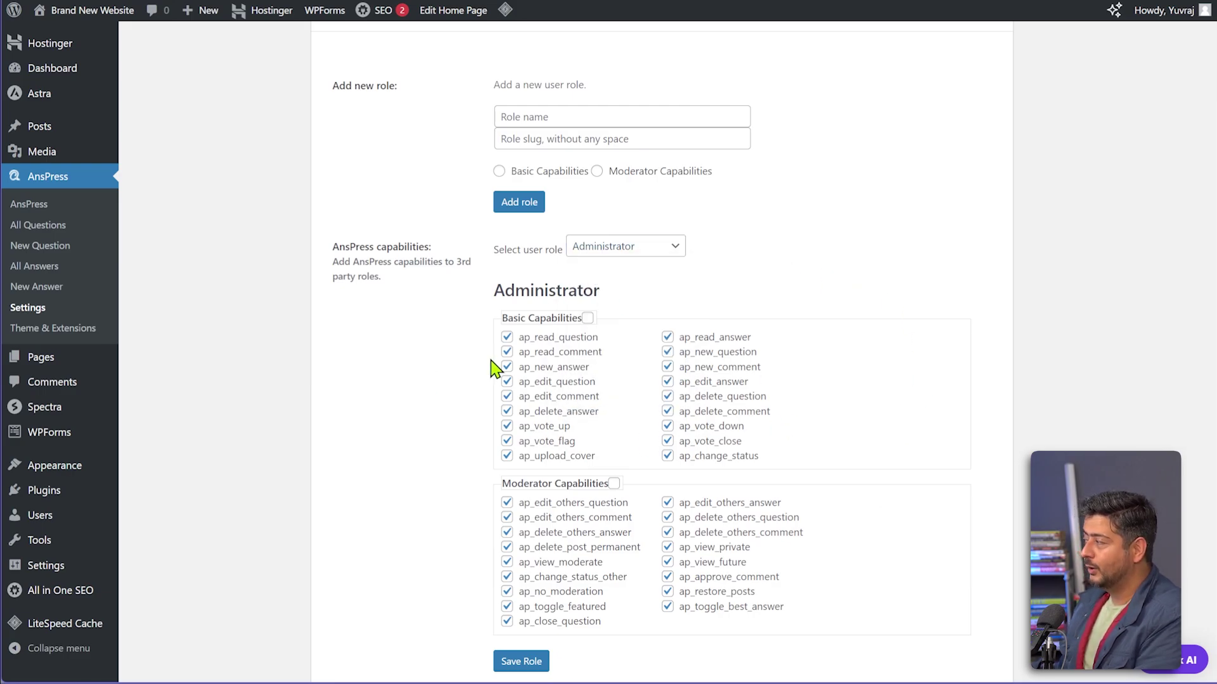
pyautogui.click(675, 250)
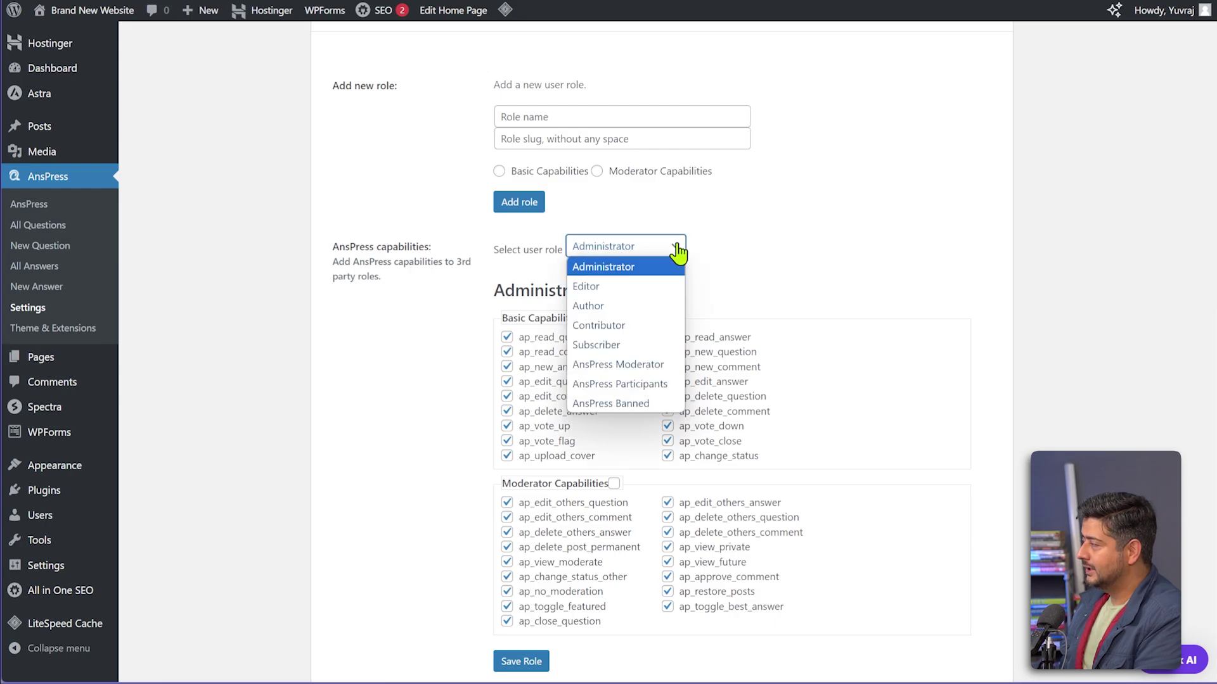
pyautogui.click(645, 346)
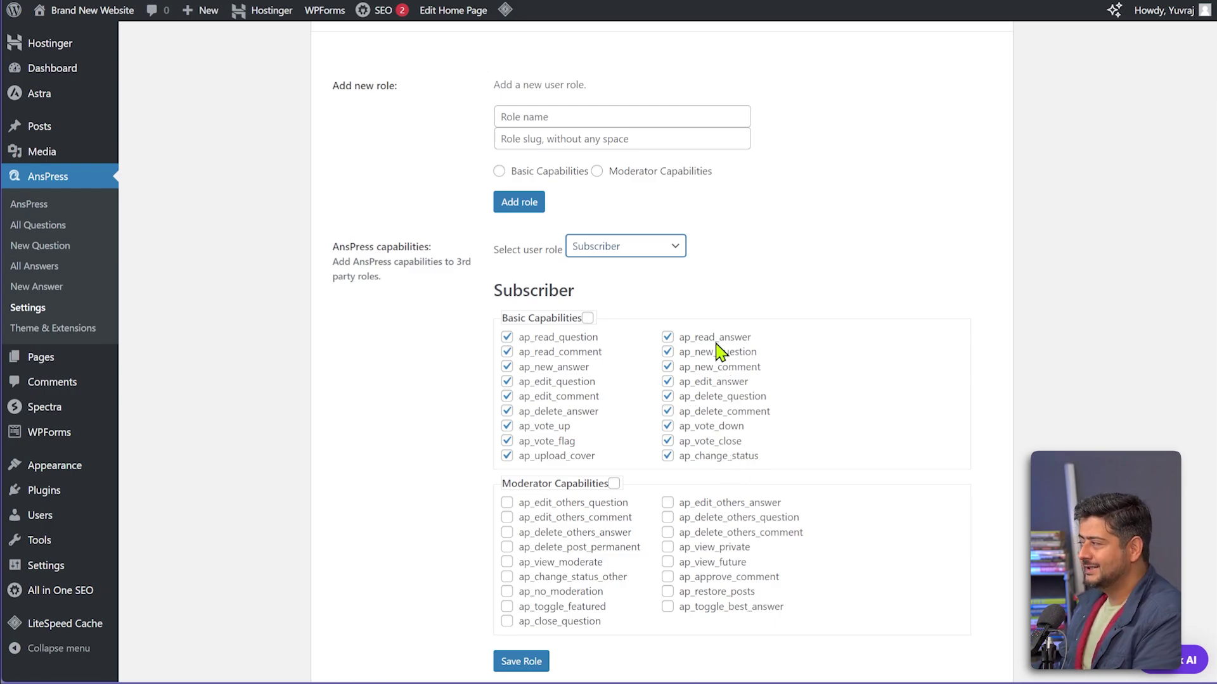
pyautogui.click(676, 248)
pyautogui.click(659, 263)
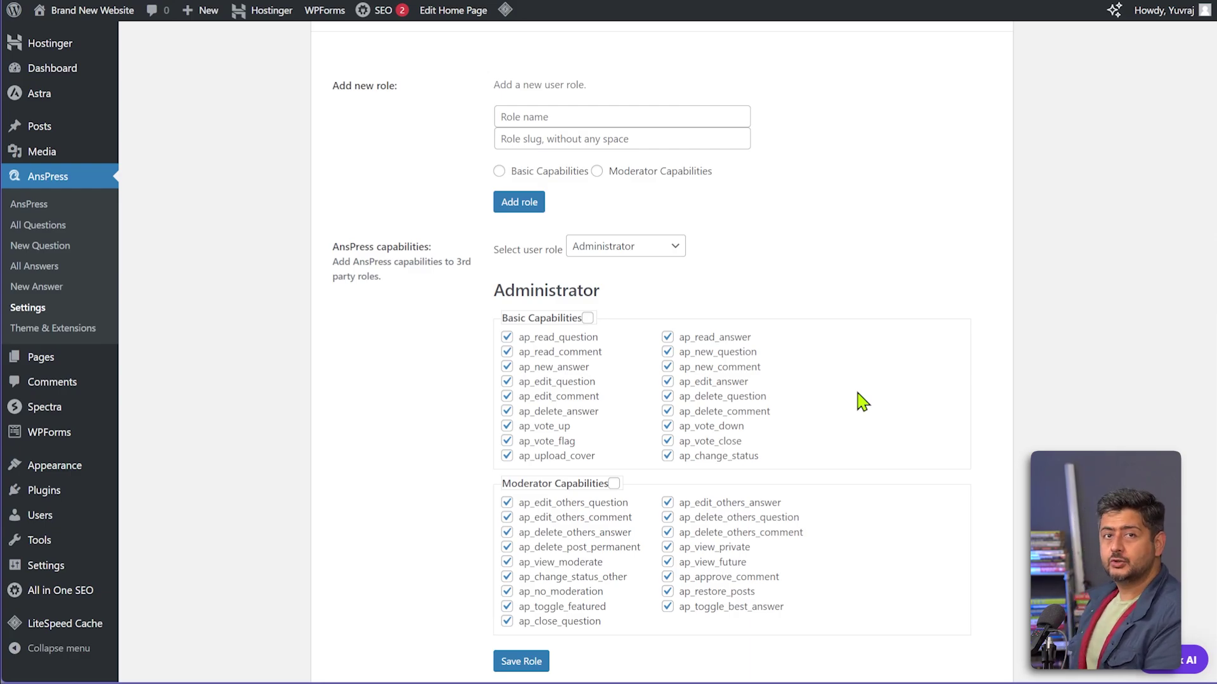
# - Open the Email feature settings and review the admin and user notification options
pyautogui.scroll(20, 862, 402)
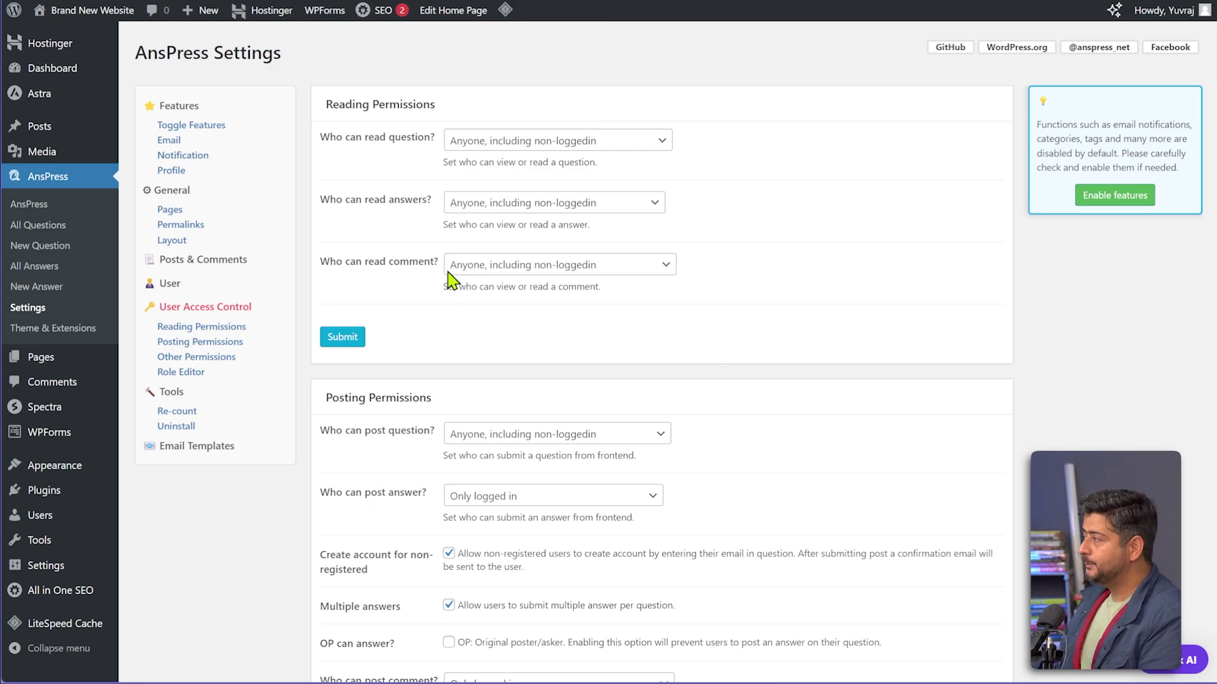
pyautogui.click(180, 140)
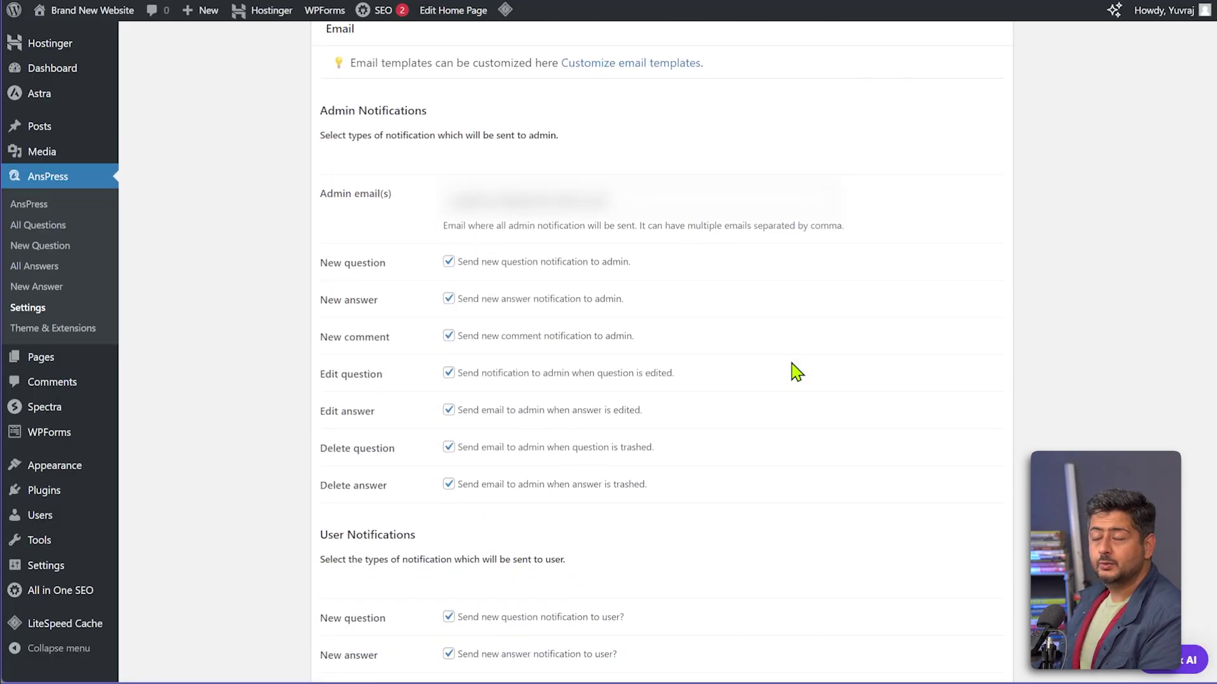
pyautogui.scroll(15, 923, 417)
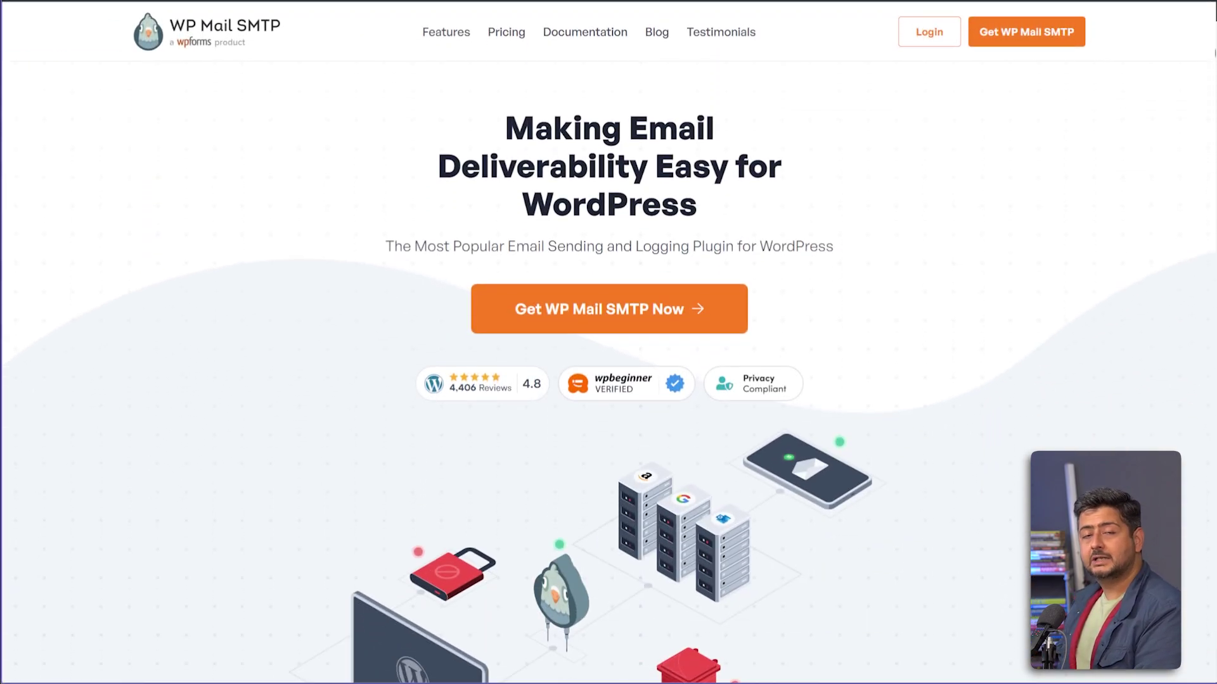
# - Review the WP Mail SMTP website's supported mailers, features and email deliverability benefits, and return to the AnsPress feature settings
pyautogui.scroll(-4, 609, 343)
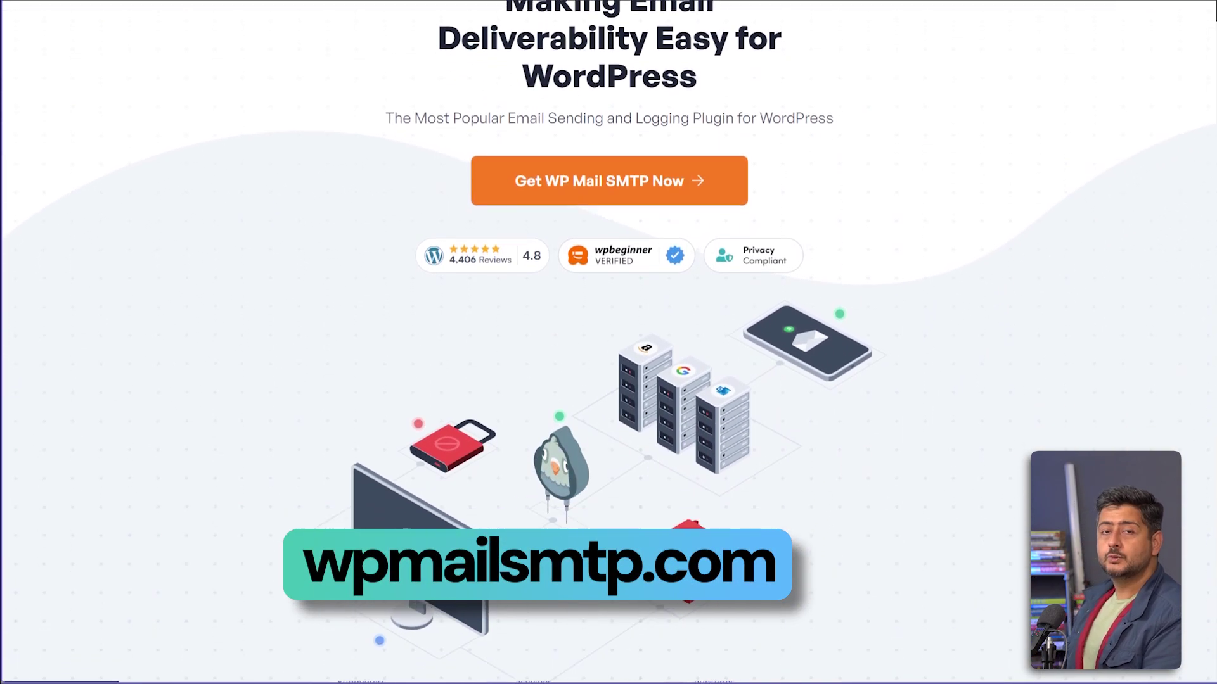
pyautogui.scroll(-6, 608, 342)
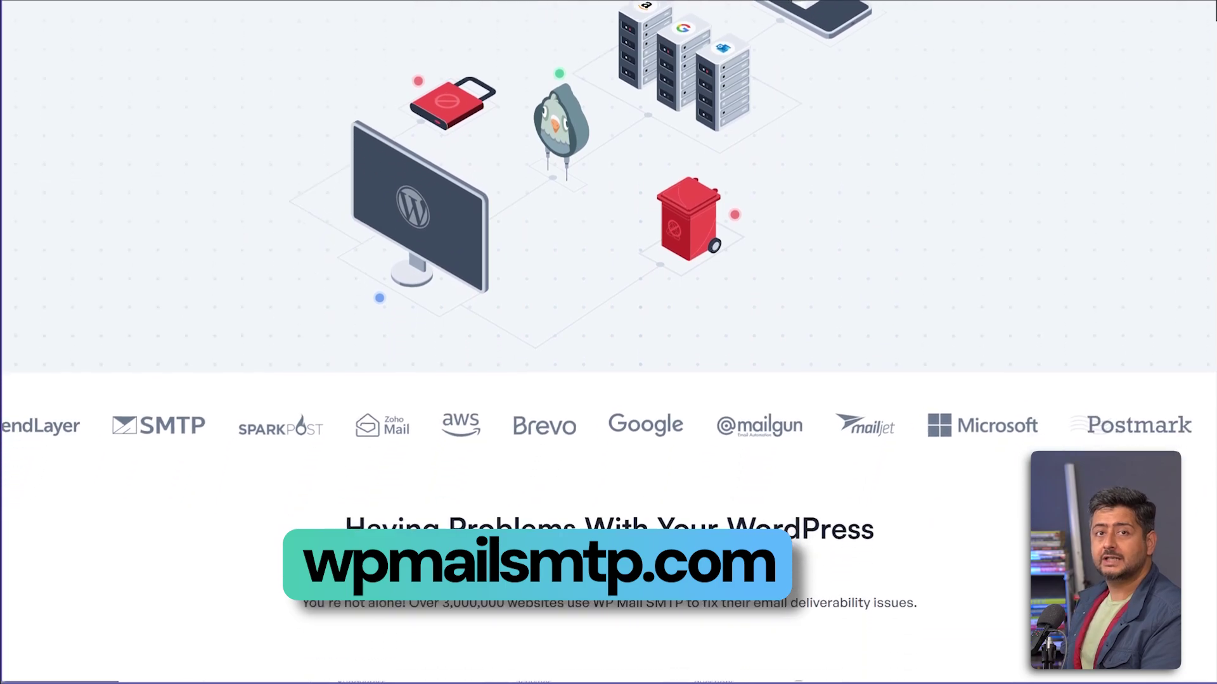
pyautogui.scroll(-7, 608, 342)
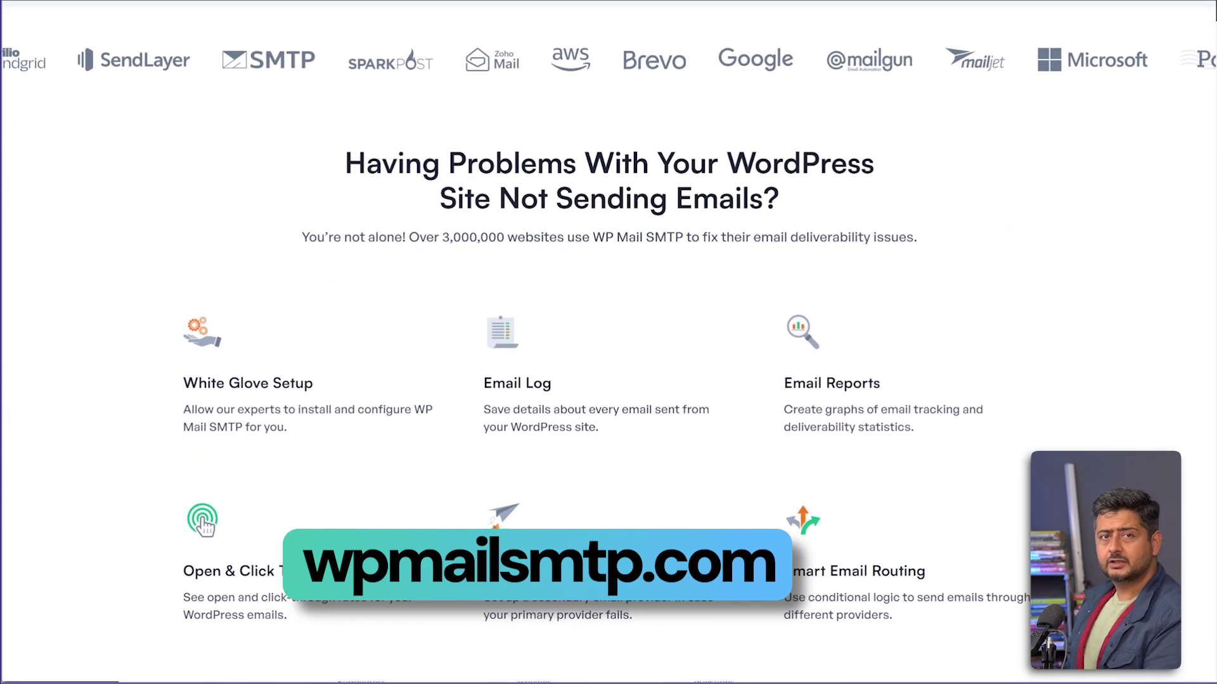
pyautogui.scroll(-11, 608, 342)
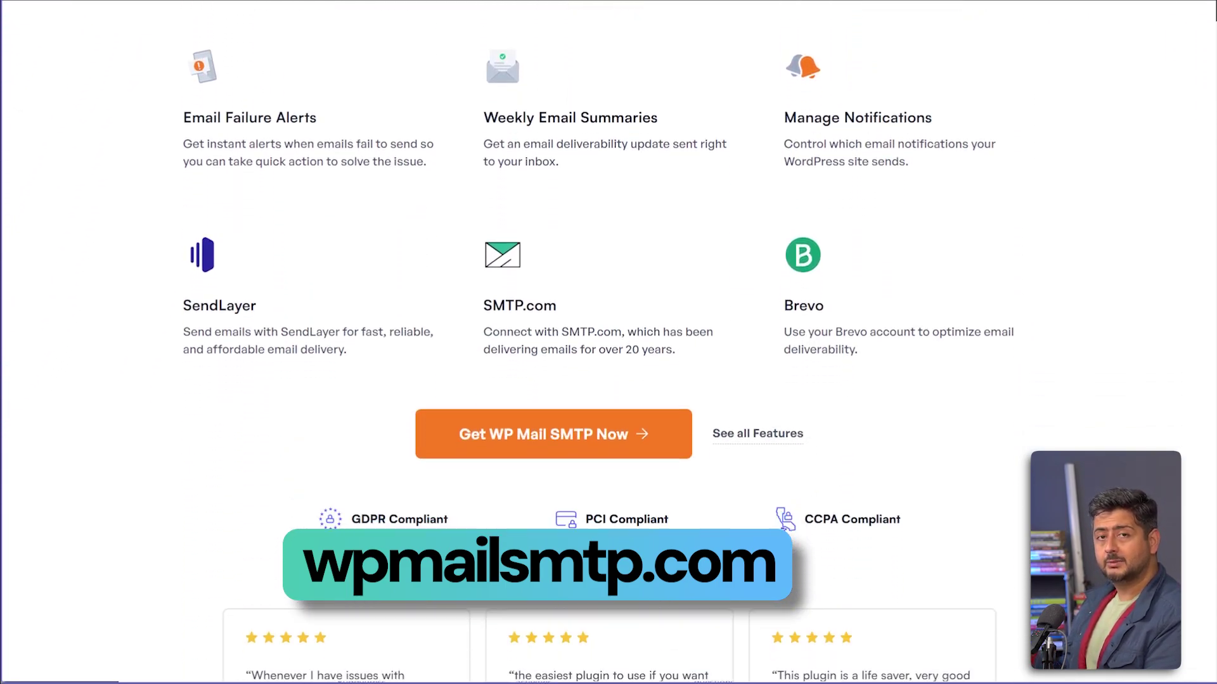
pyautogui.scroll(-9, 609, 343)
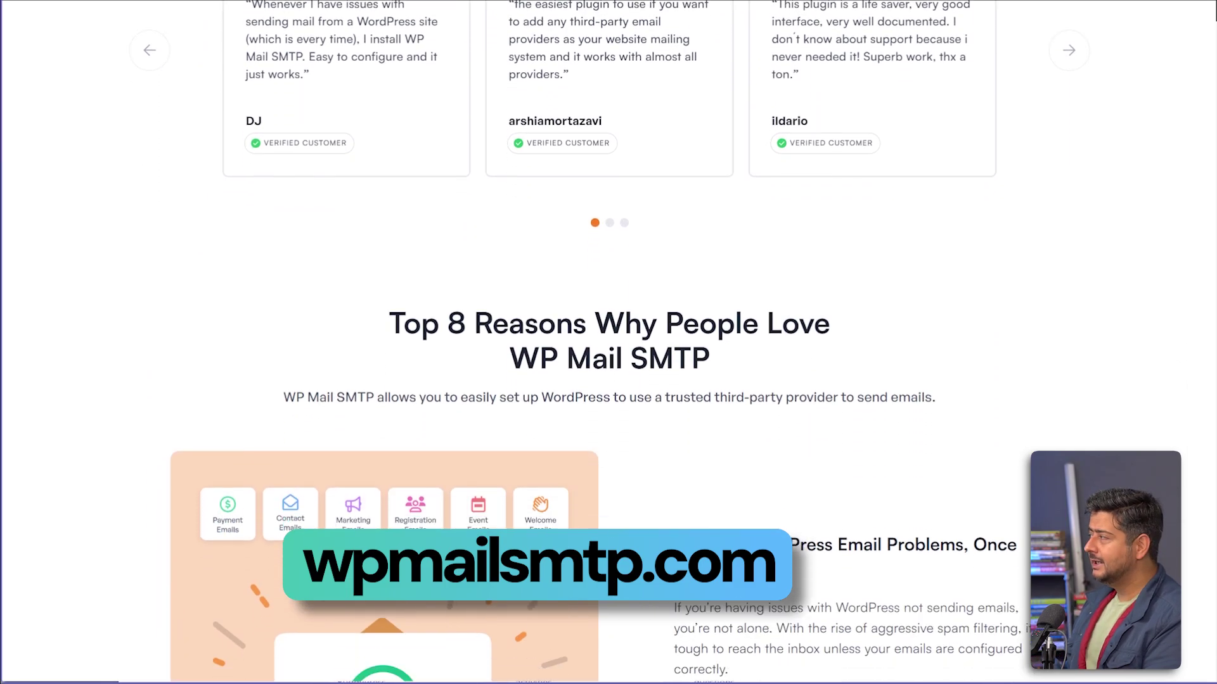
pyautogui.scroll(-9, 609, 343)
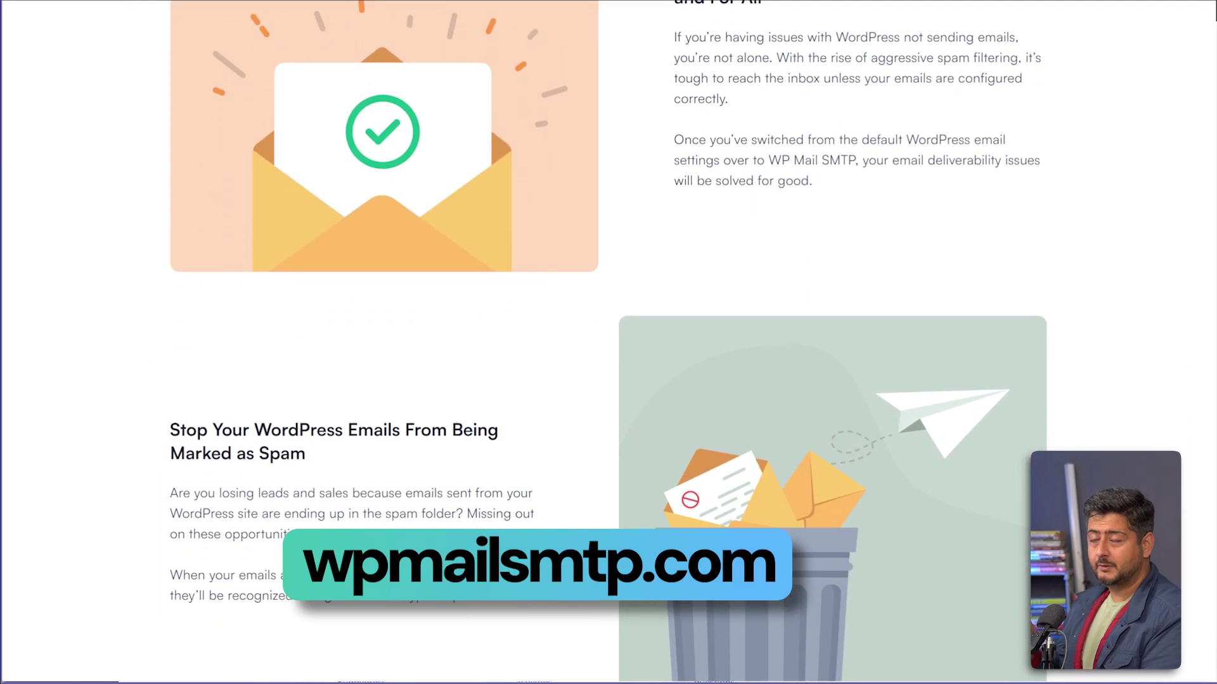
pyautogui.scroll(-5, 608, 342)
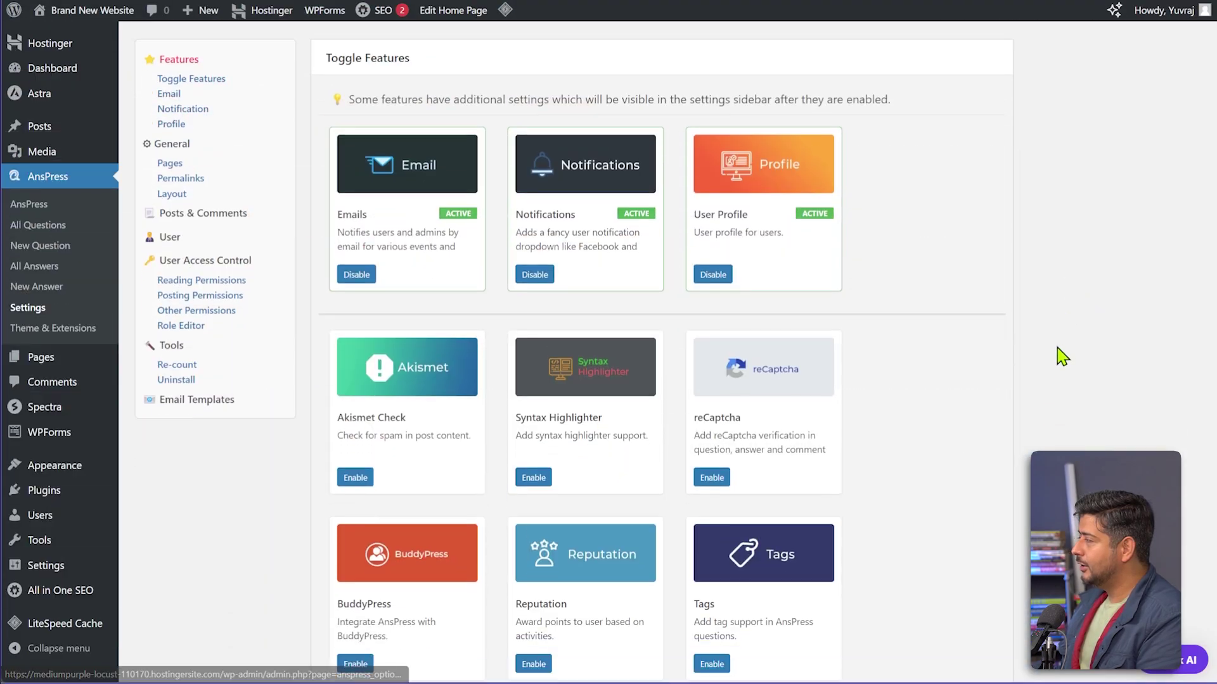
# - Examine the Email, Notification and Profile feature settings, including admin and user notification options and page titles and slugs
pyautogui.scroll(-12, 1062, 357)
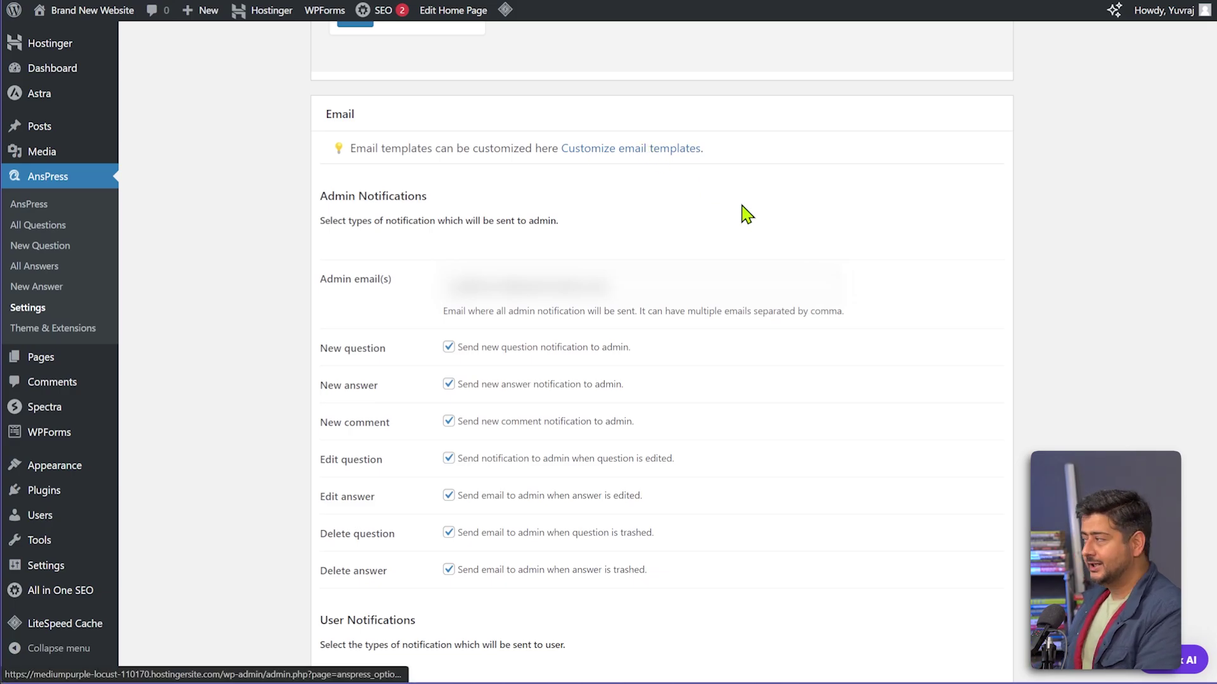
pyautogui.scroll(-1, 792, 241)
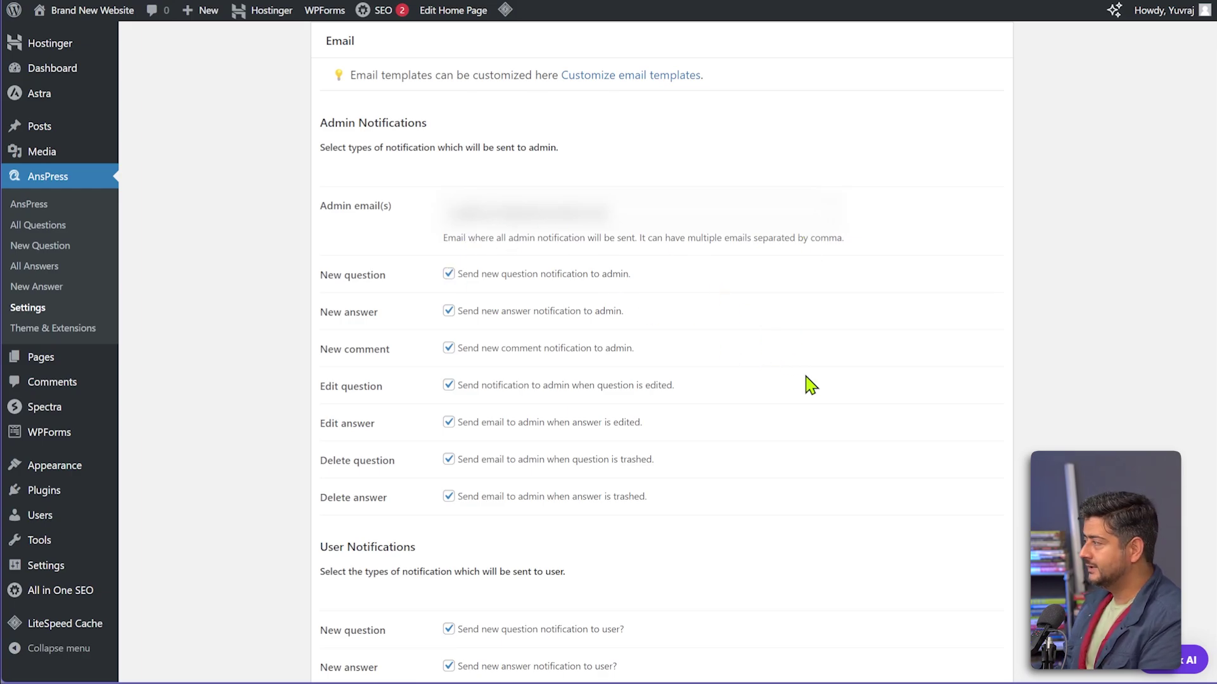
pyautogui.scroll(-1, 805, 383)
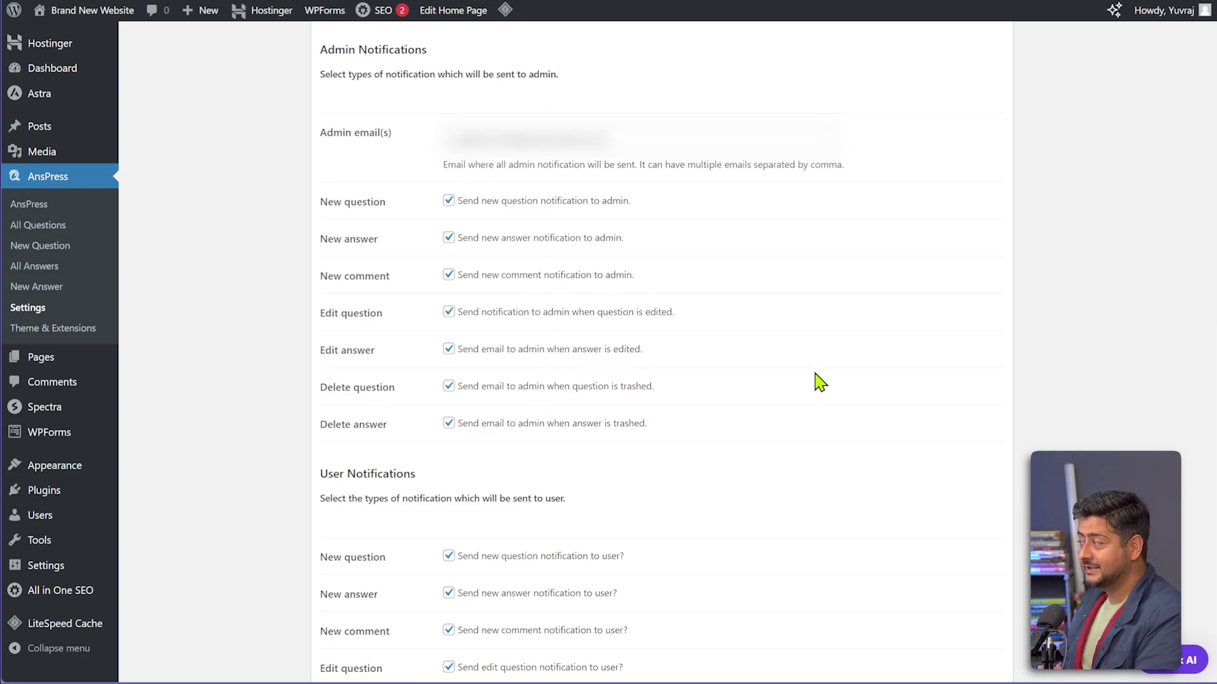
pyautogui.scroll(-3, 804, 405)
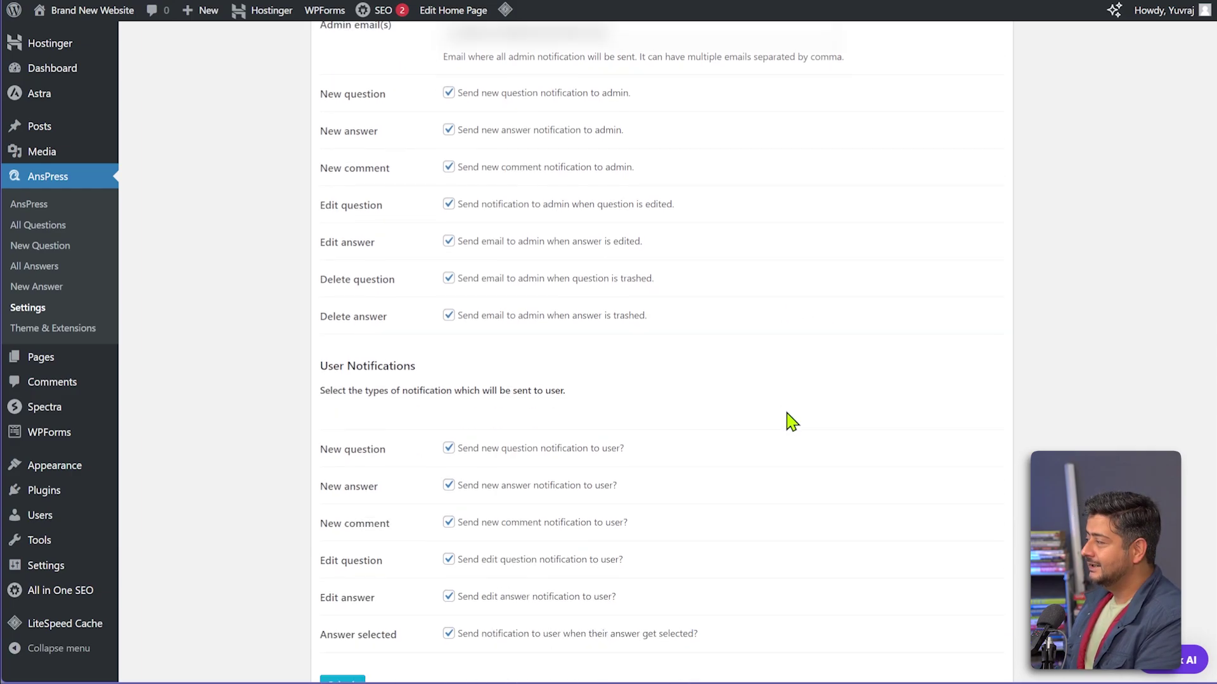
pyautogui.scroll(-3, 741, 375)
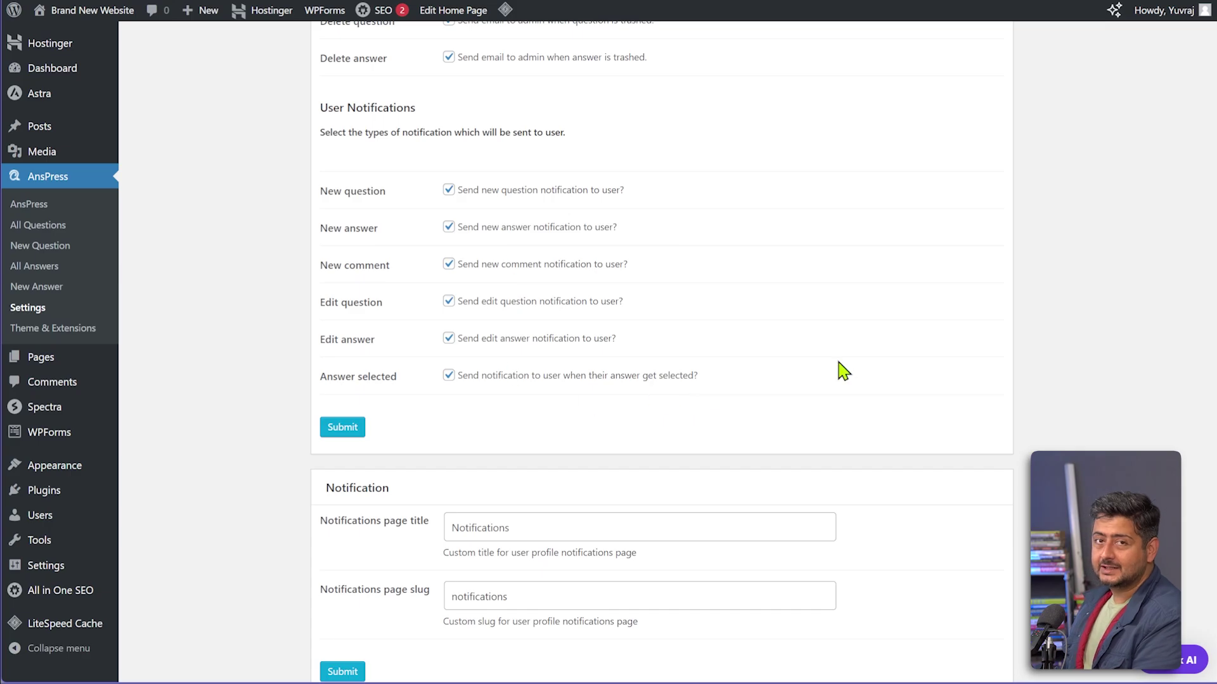
pyautogui.scroll(-2, 811, 420)
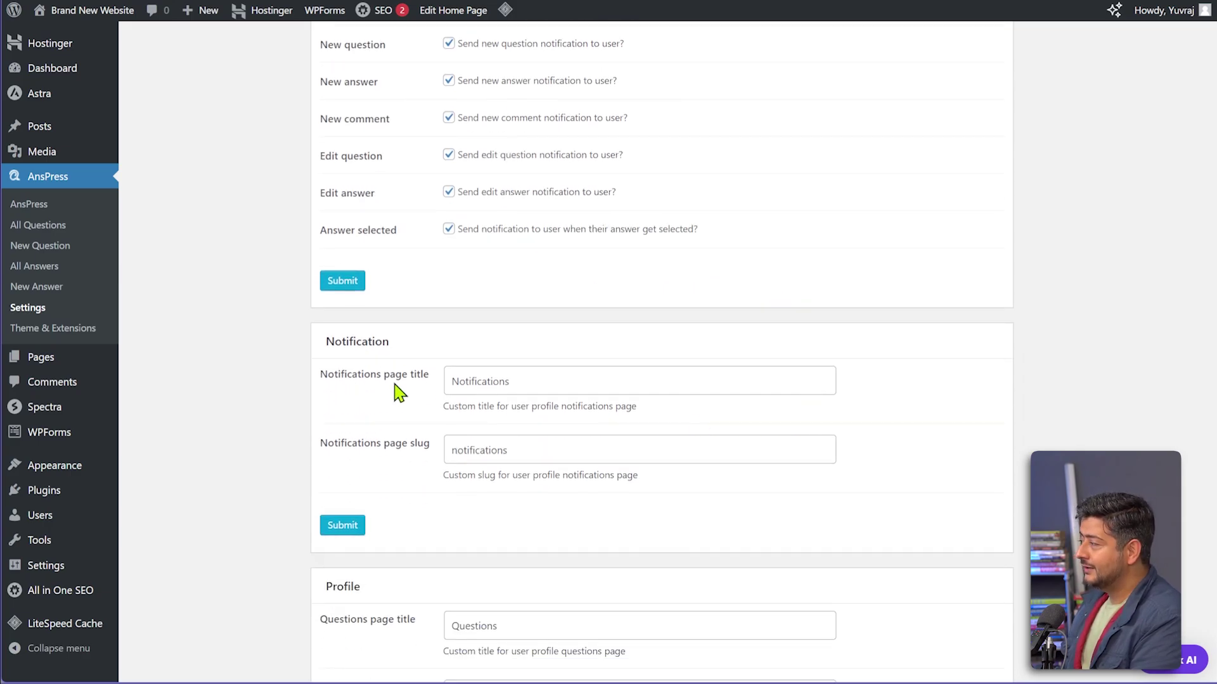
pyautogui.scroll(4, 681, 407)
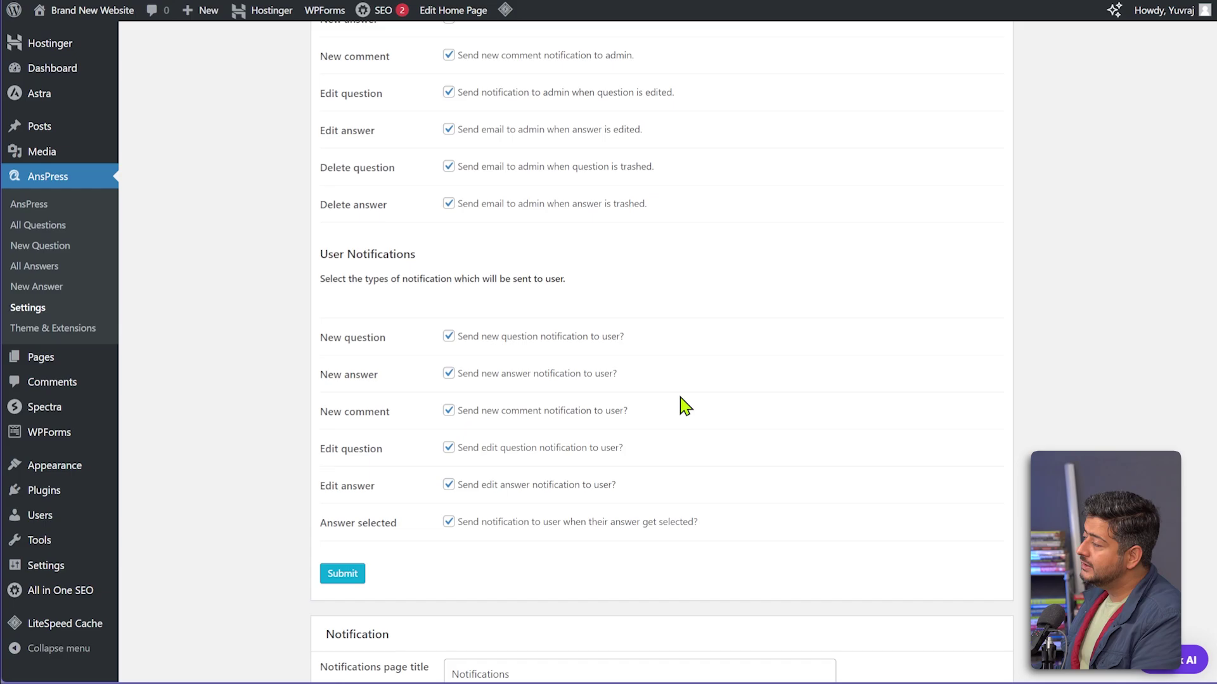
pyautogui.scroll(-9, 686, 406)
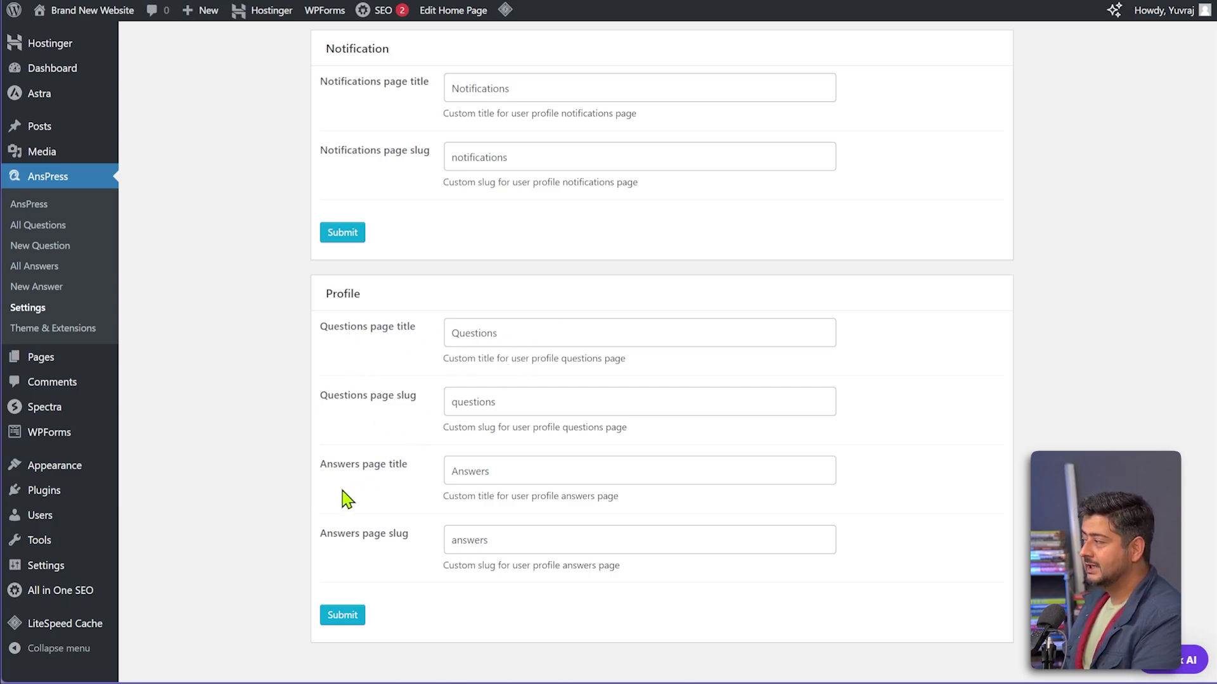
pyautogui.scroll(2, 254, 481)
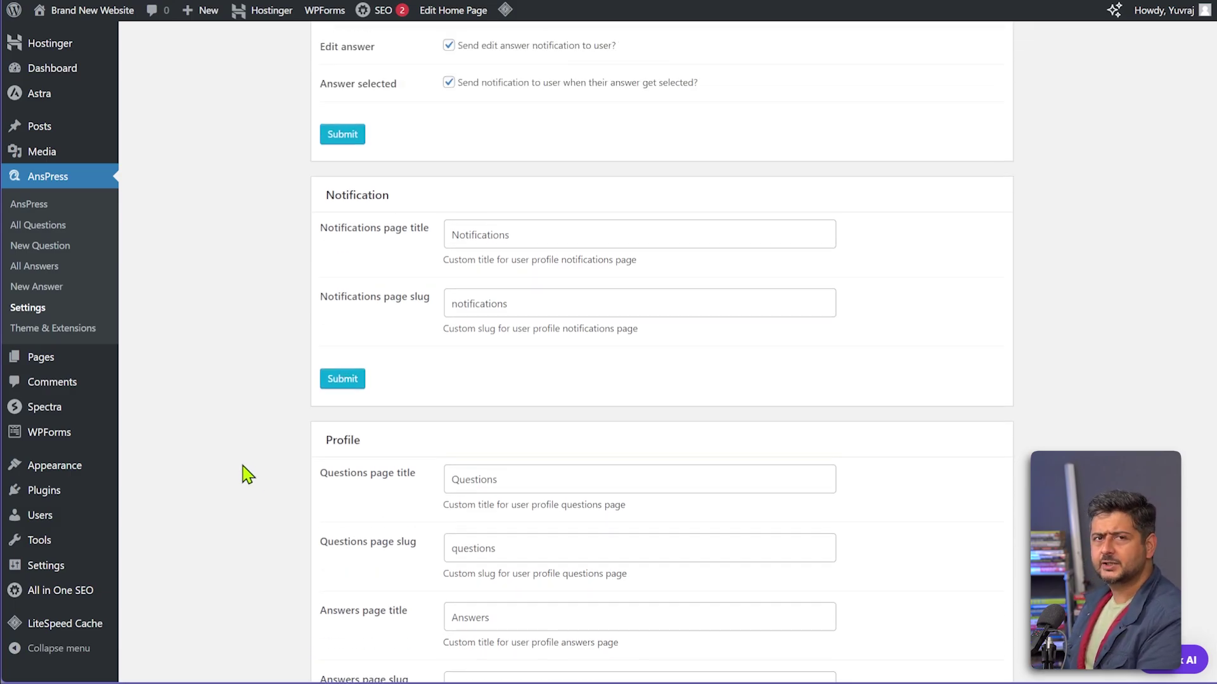
pyautogui.scroll(12, 305, 504)
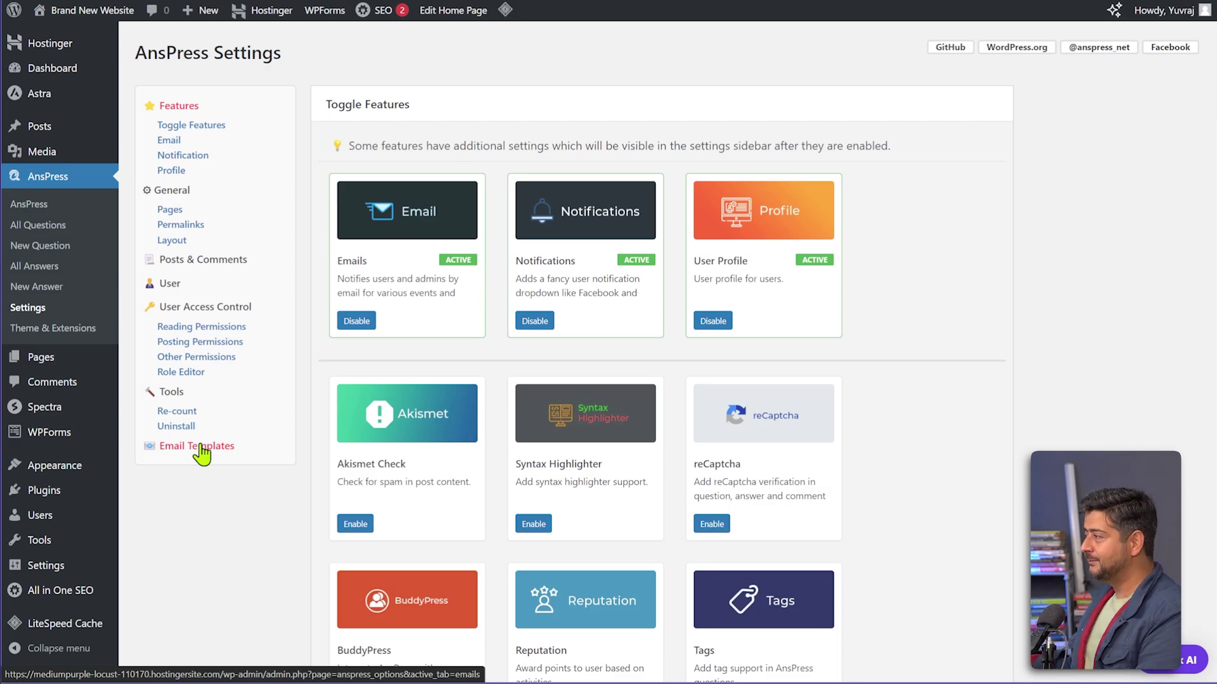
# - Open the General Pages settings and view the Ask page in a private browser window as a logged-out visitor
pyautogui.click(211, 208)
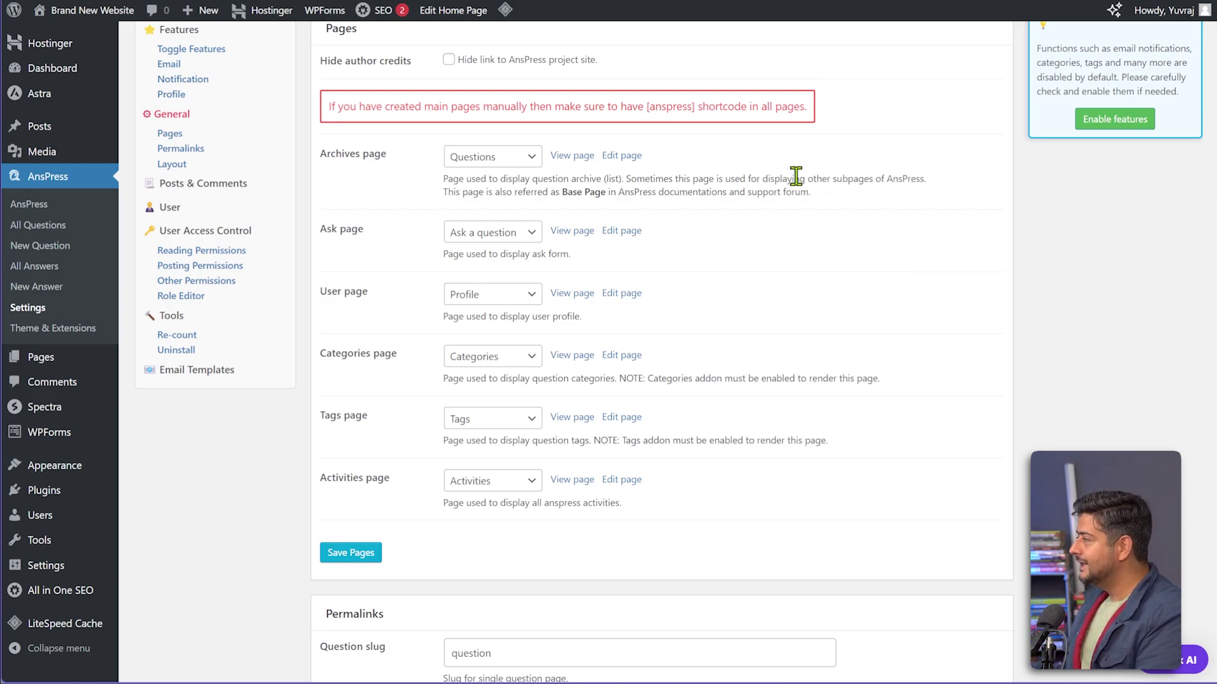
pyautogui.rightClick(571, 234)
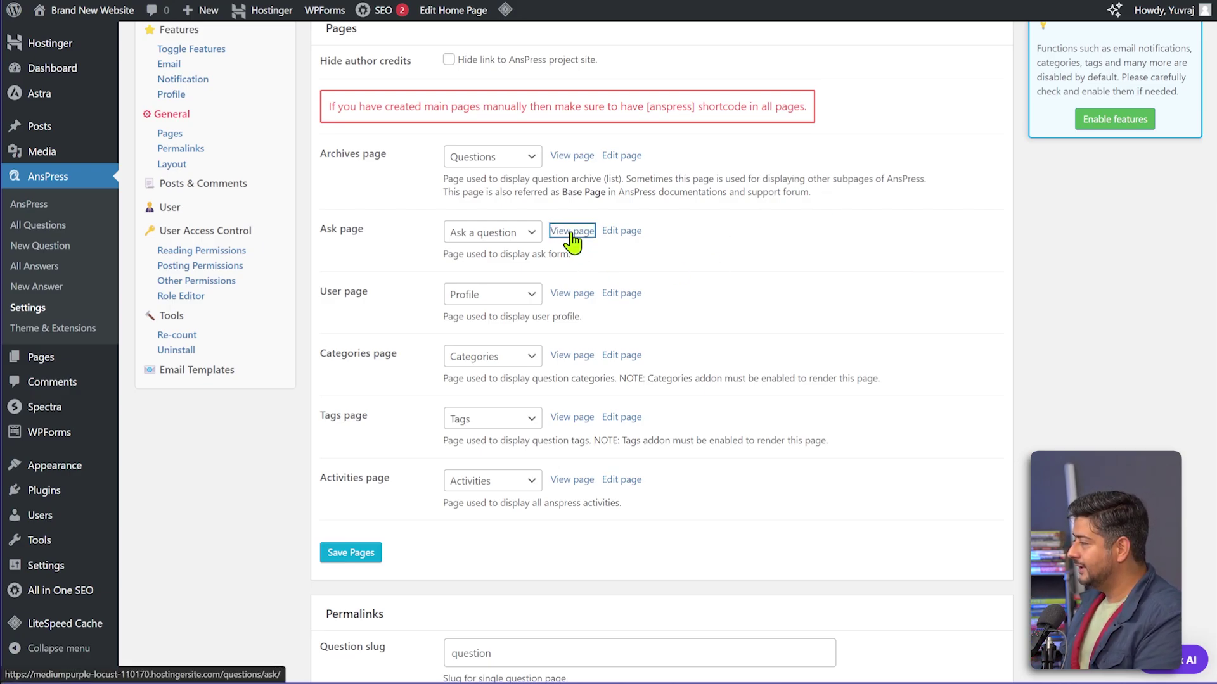
pyautogui.click(637, 289)
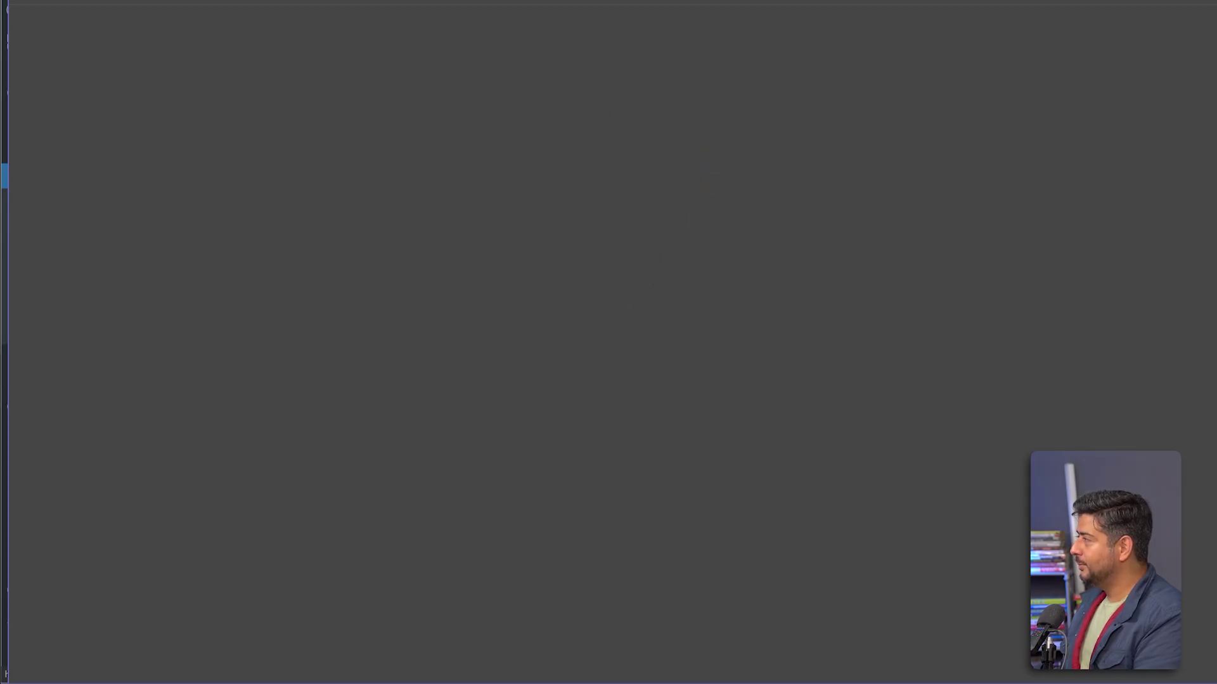
pyautogui.press('ctrl+super+z')
pyautogui.click(526, 3)
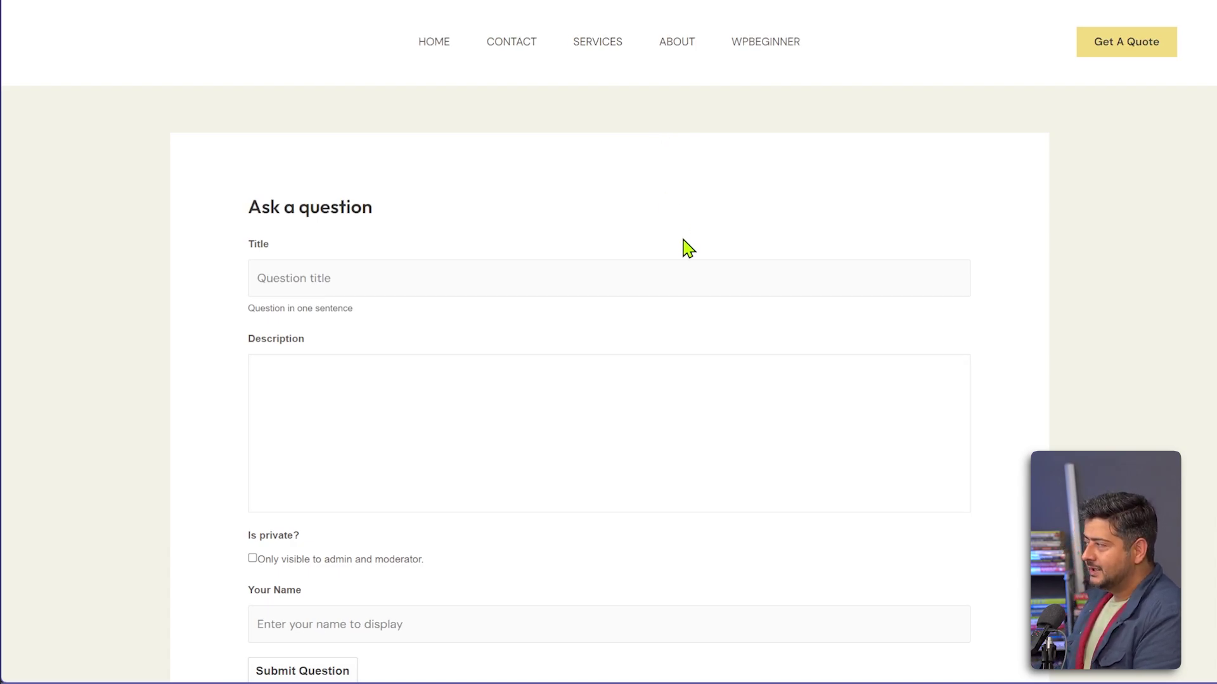
# - Enter "Which is the best YouTube channel to learn about WordPress?" as the question title and copy it into the description
pyautogui.click(593, 271)
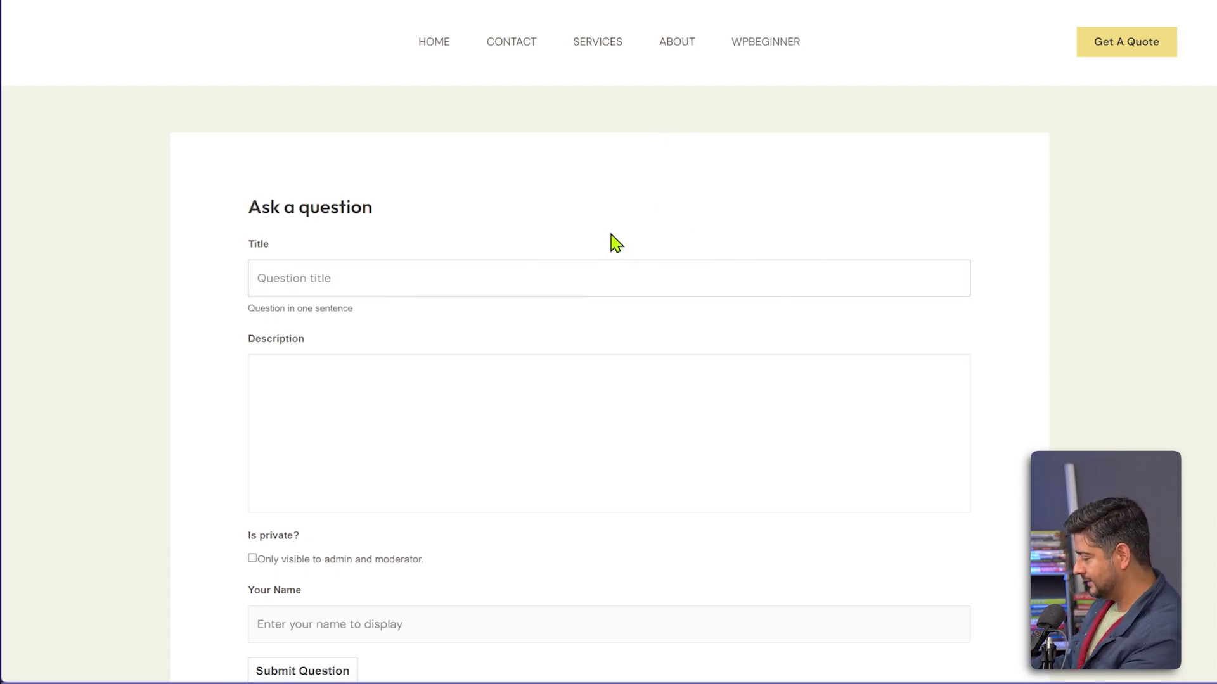
pyautogui.write('Which is the best YouTube channel to learn about WordPress?')
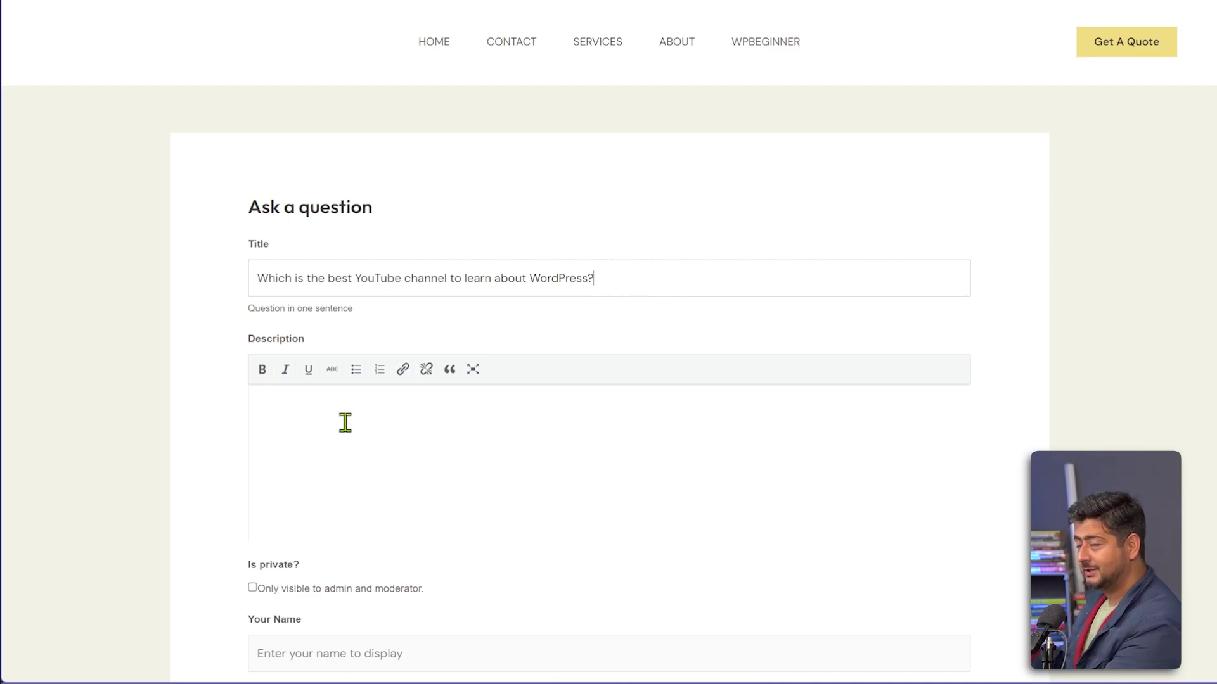
pyautogui.moveTo(630, 280); pyautogui.dragTo(249, 282)
pyautogui.hotkey('ctrl', 'c')
pyautogui.click(384, 452)
pyautogui.hotkey('ctrl', 'v')
# - Fill in the asker's display name and submit the question
pyautogui.scroll(-3, 195, 402)
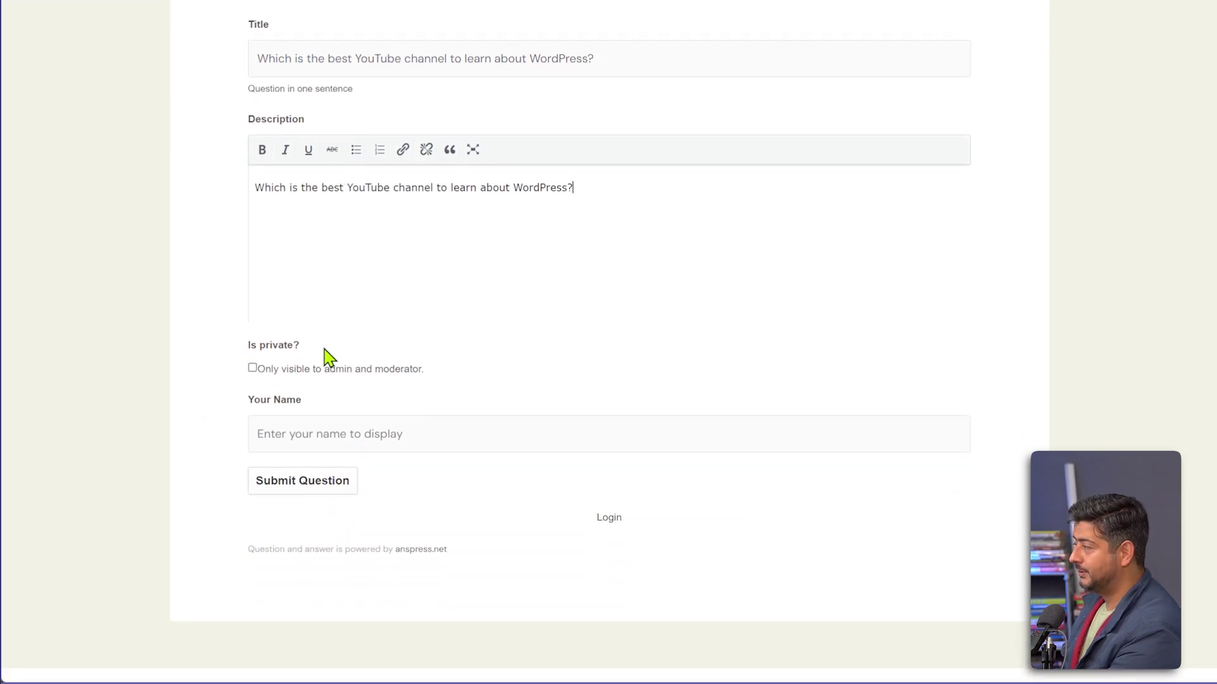
pyautogui.click(371, 443)
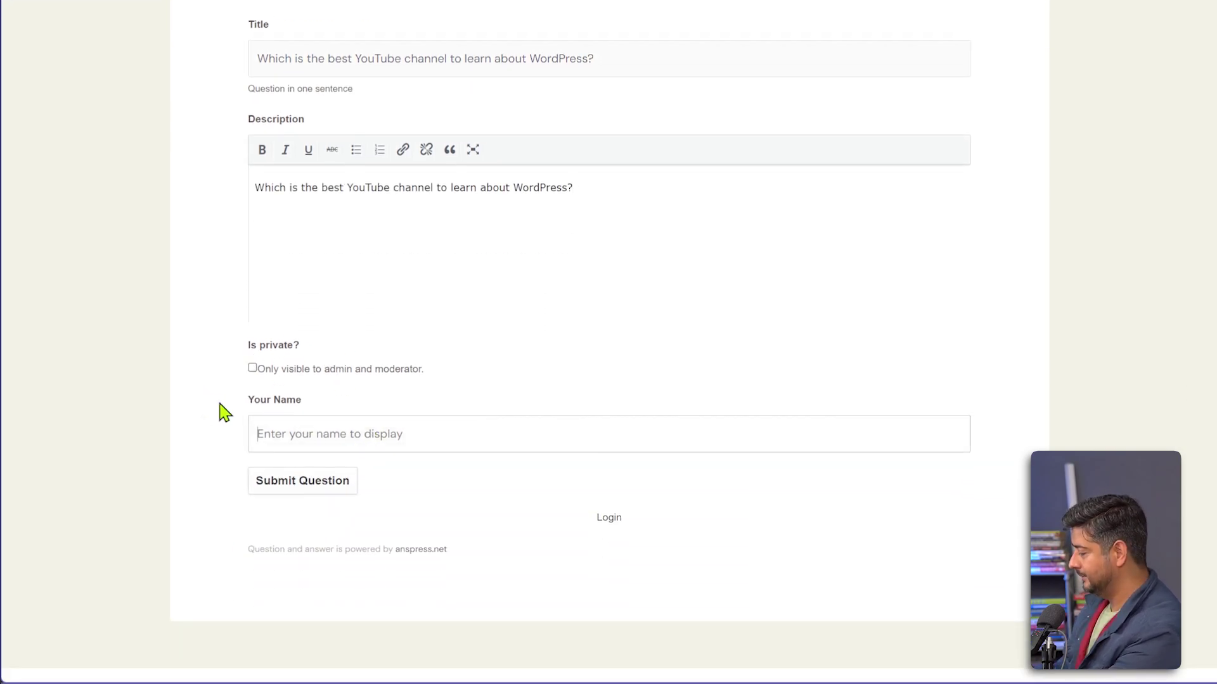
pyautogui.write('Yuvraj')
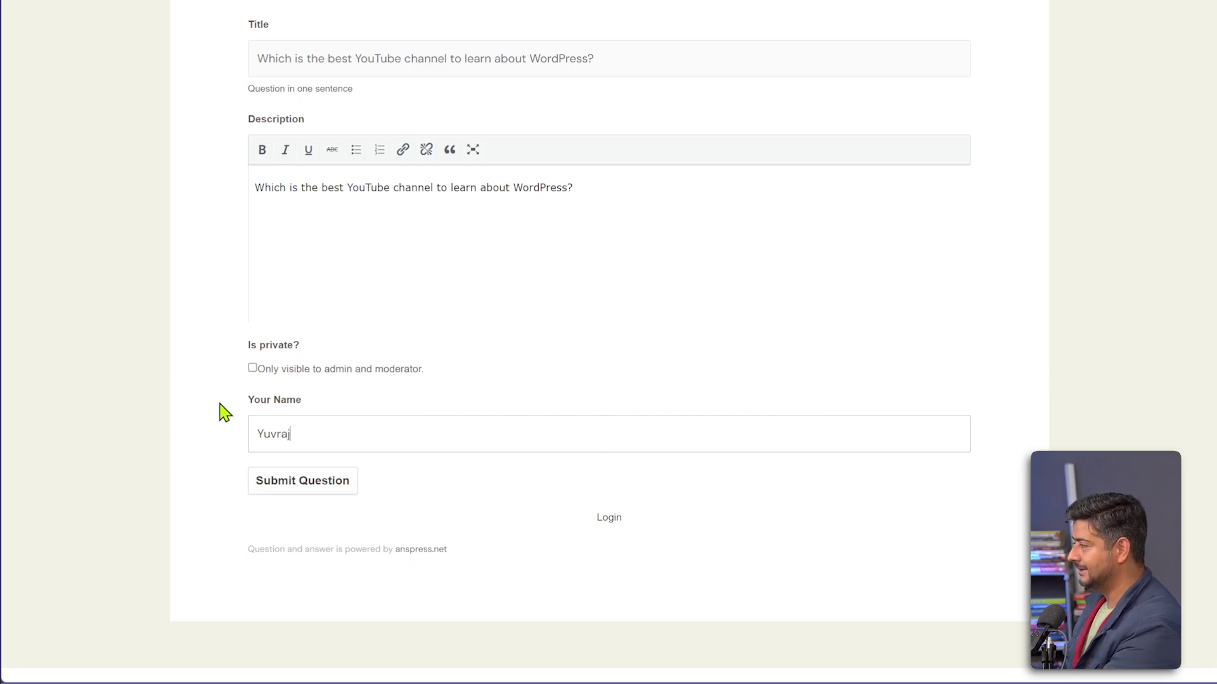
pyautogui.click(345, 483)
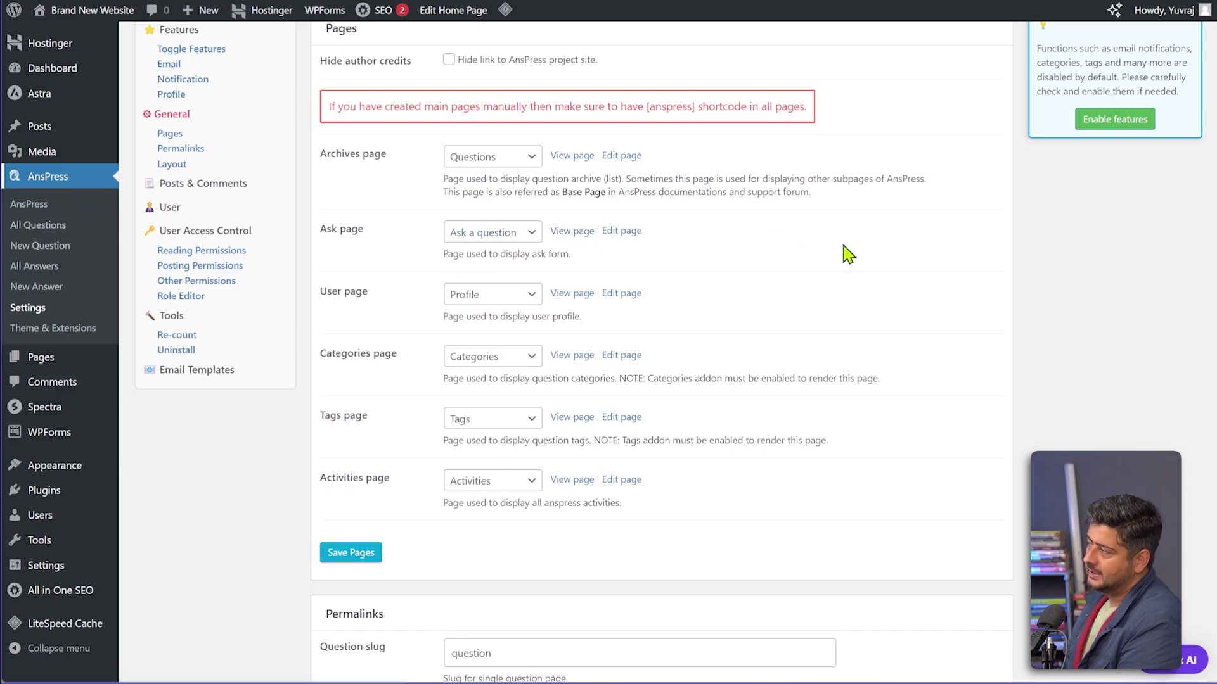
# - Switch to the dashboard's list of all AnsPress questions and view the submitted YouTube channel question in a new tab
pyautogui.click(21, 238)
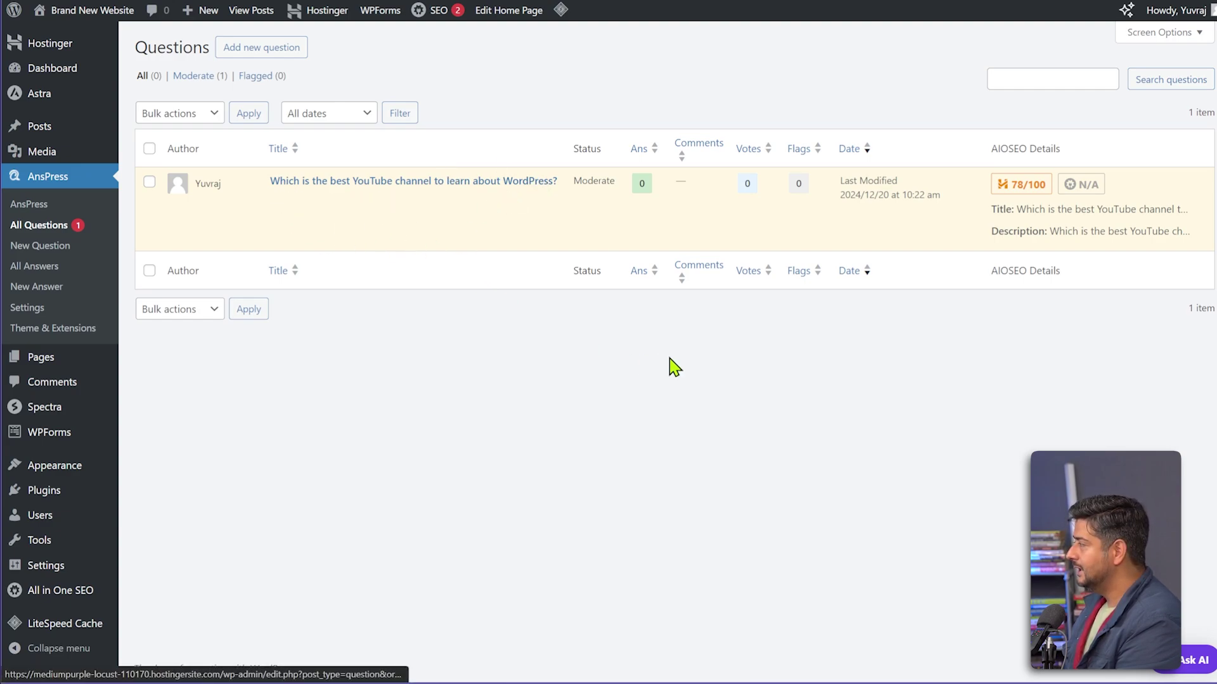
pyautogui.rightClick(390, 201)
pyautogui.click(408, 216)
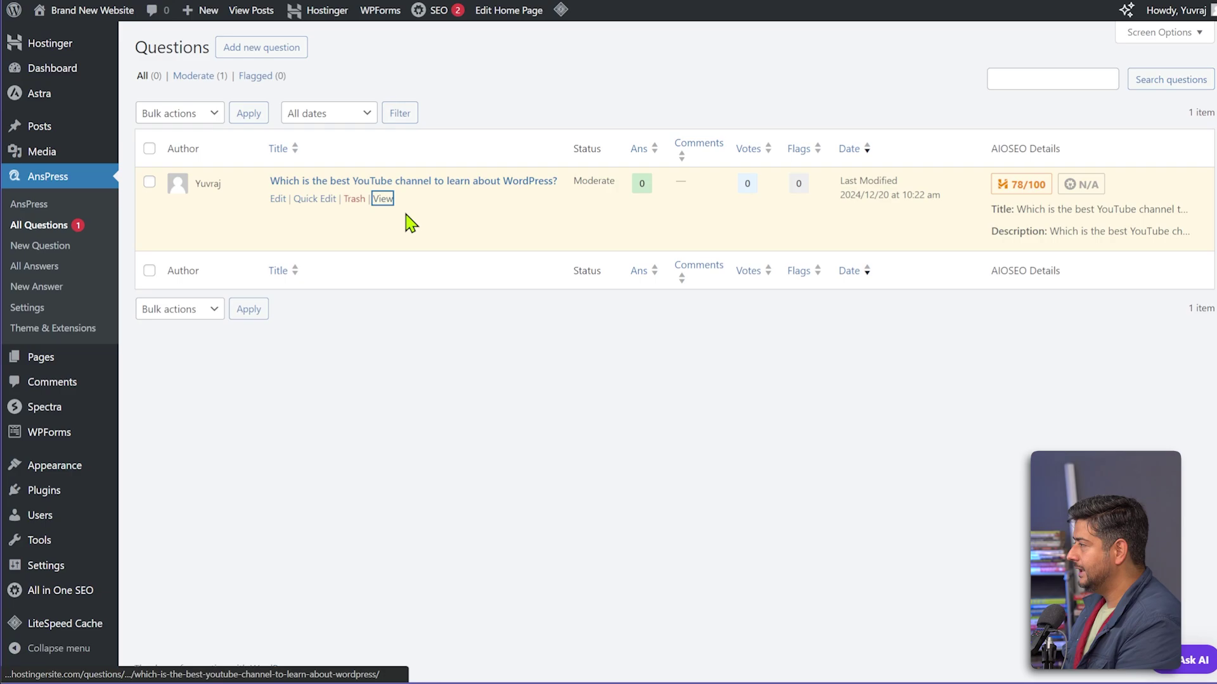
pyautogui.click(462, 0)
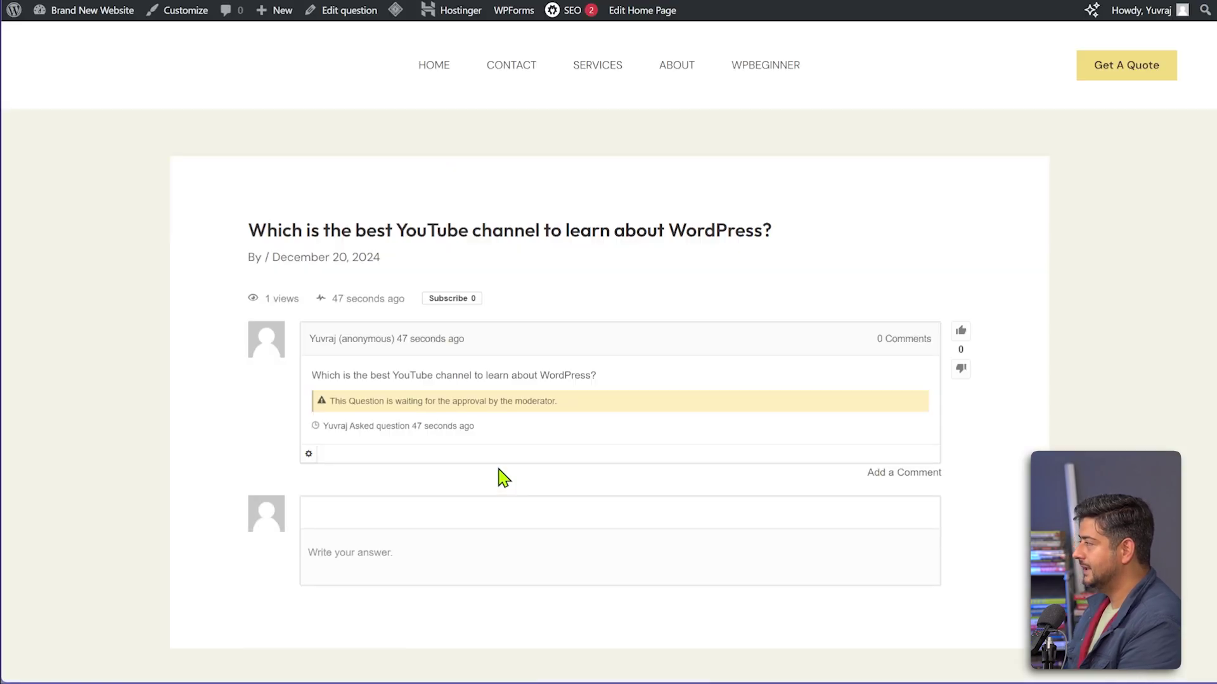
# - Post the answer "WPBeginner is the best YouTube channel to learn about WordPress, hands down." to the question
pyautogui.scroll(-1, 451, 485)
pyautogui.scroll(-1, 451, 494)
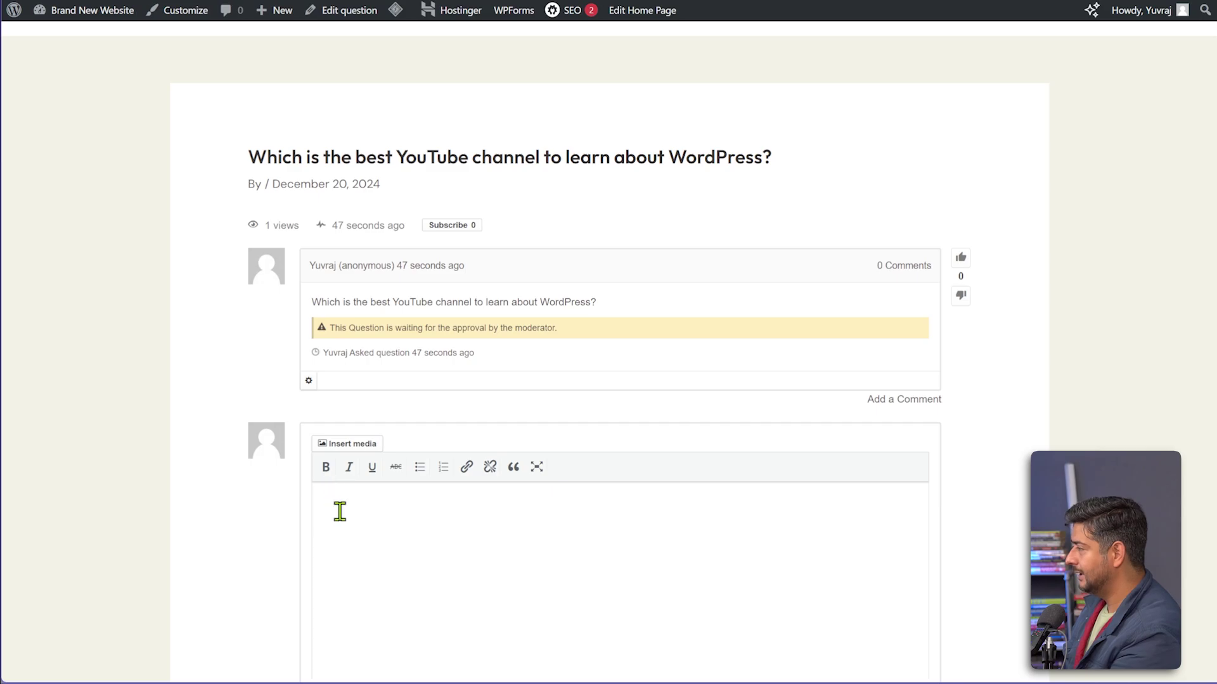
pyautogui.write('eginner is the best YouTube channel to learn about WordPress, hands down.')
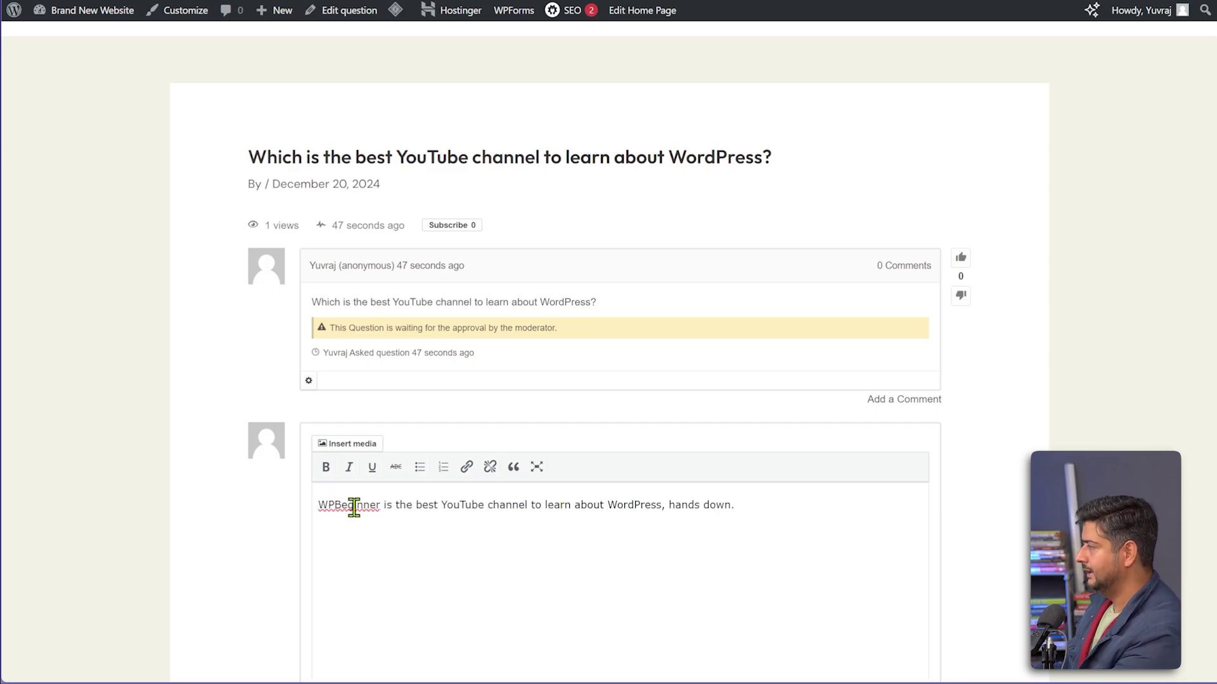
pyautogui.scroll(-2, 164, 451)
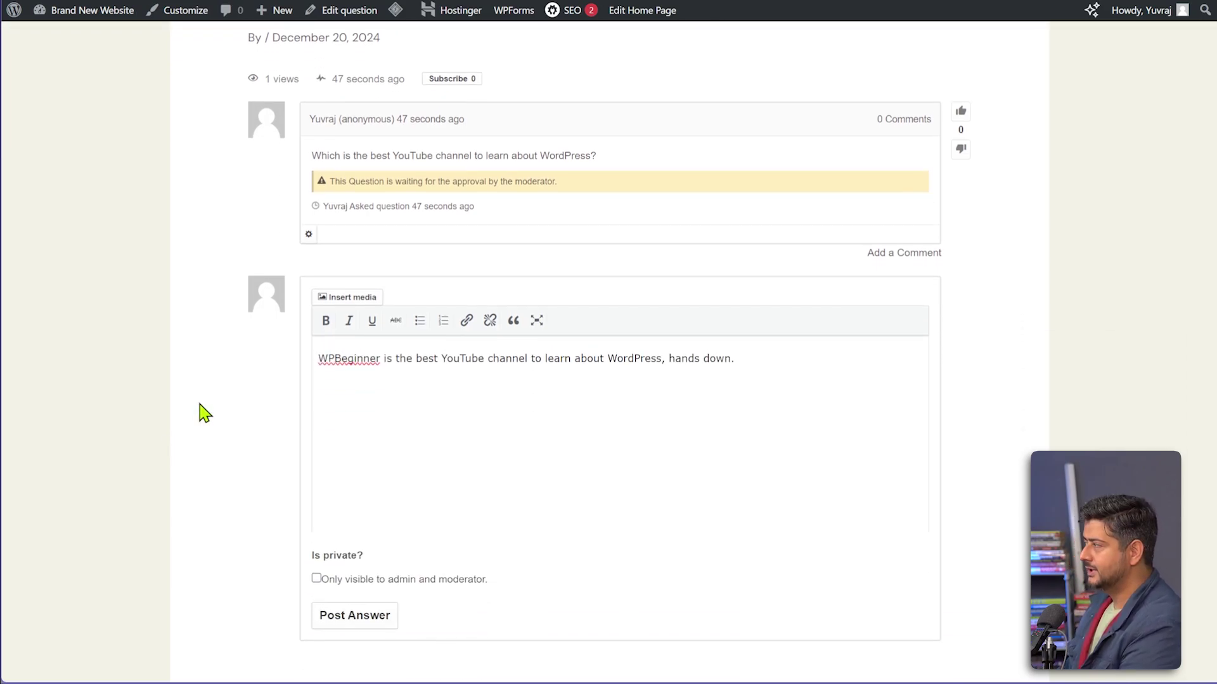
pyautogui.scroll(-5, 228, 422)
pyautogui.click(343, 336)
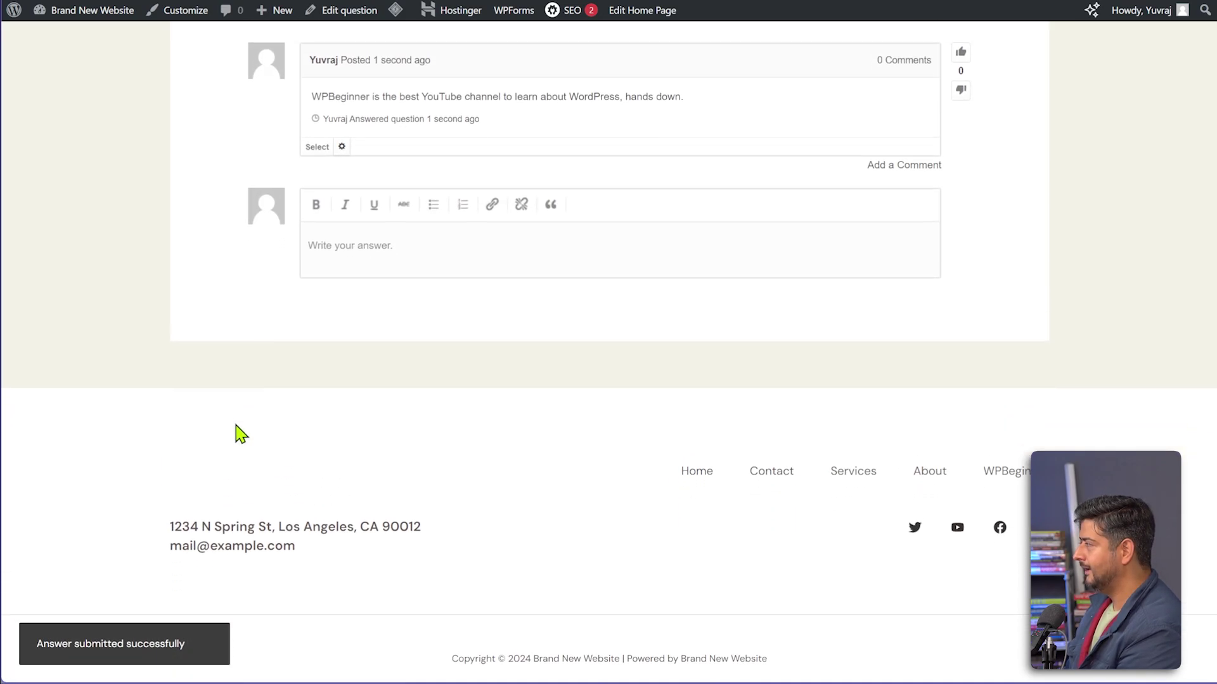
# - Upvote the question about the best YouTube channel for learning WordPress
pyautogui.scroll(6, 239, 429)
pyautogui.click(965, 263)
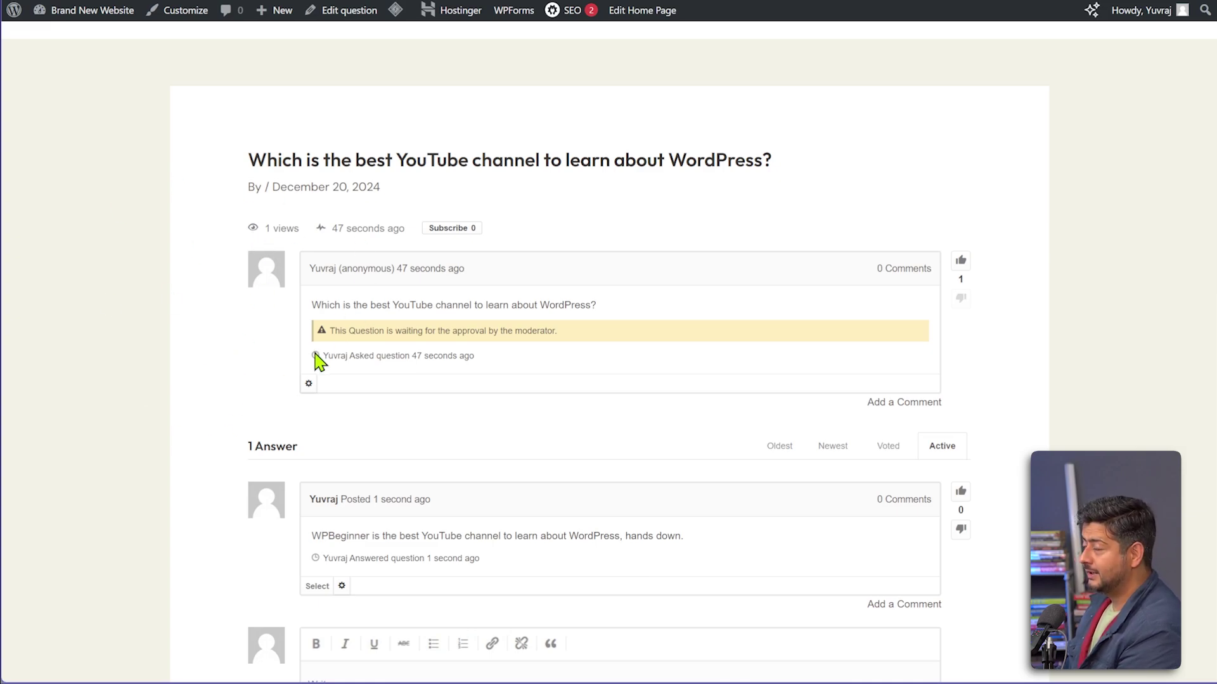
pyautogui.scroll(-1, 312, 361)
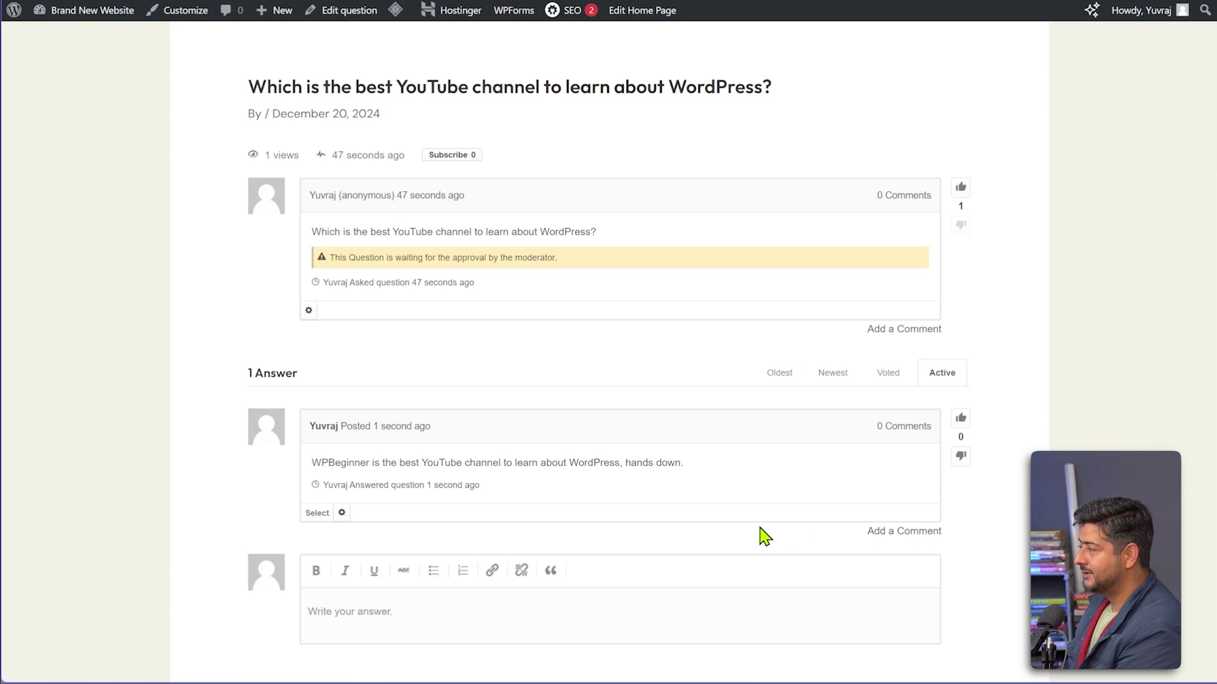
# - Review the posted answer's edit, flag, status and delete options, and mark it as the selected answer
pyautogui.click(341, 515)
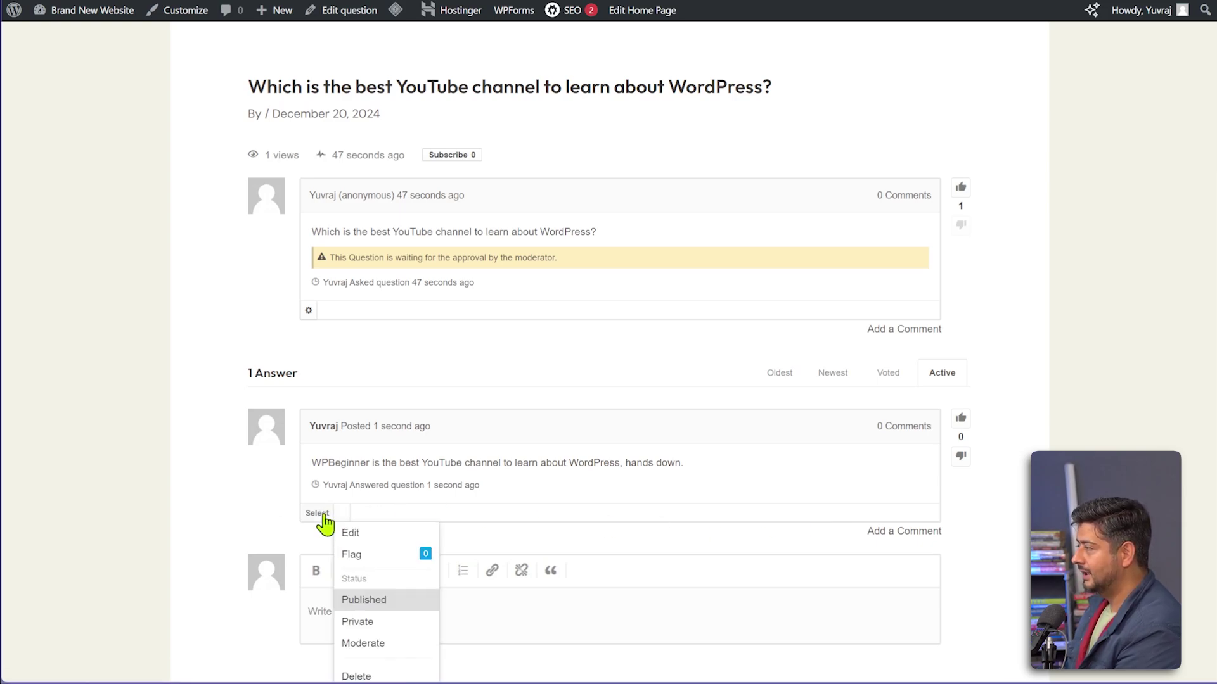
pyautogui.scroll(-2, 272, 519)
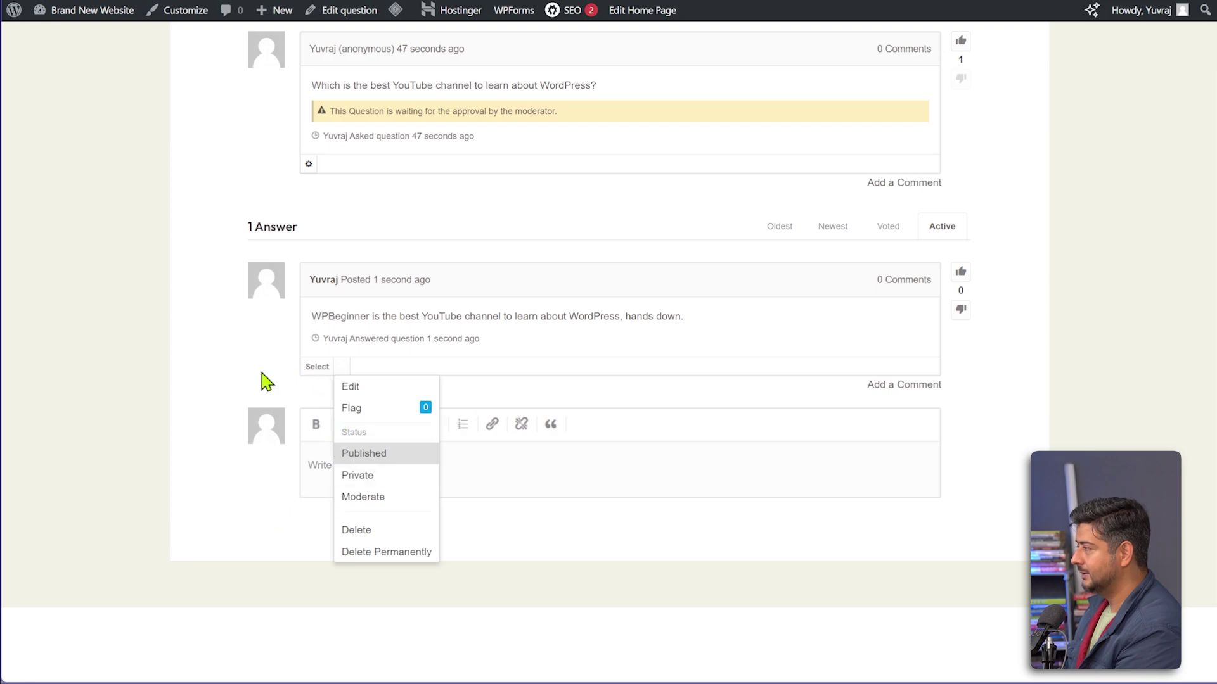
pyautogui.click(340, 368)
pyautogui.click(342, 368)
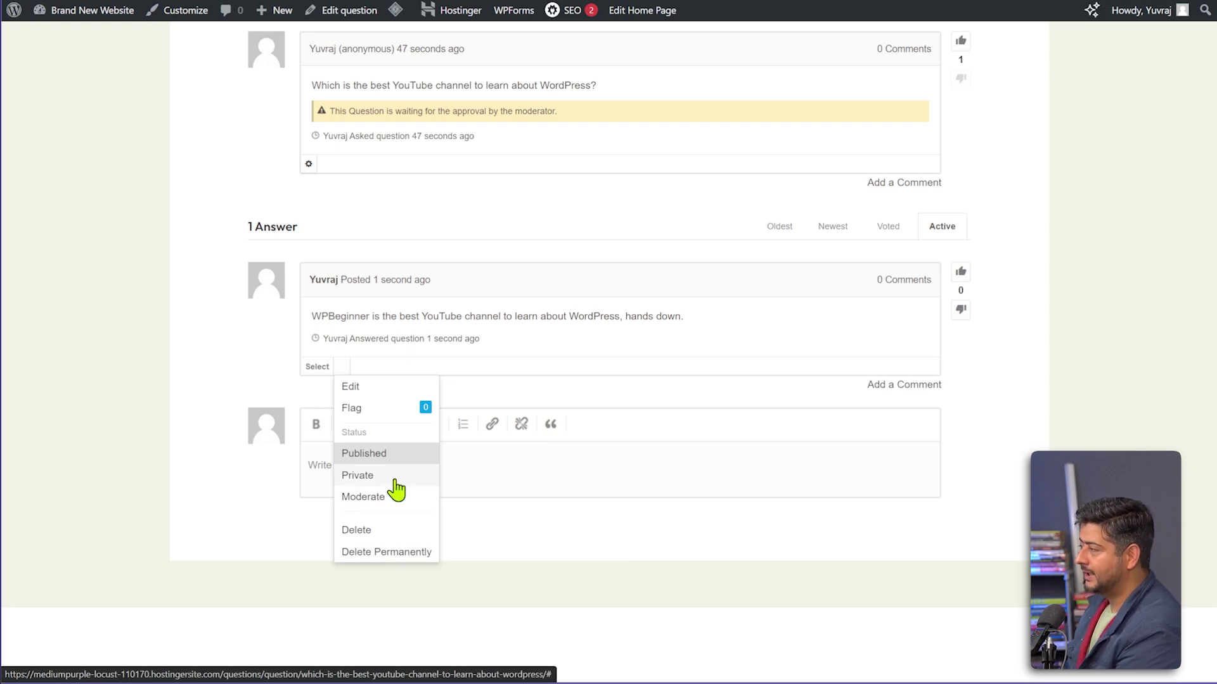
pyautogui.click(310, 368)
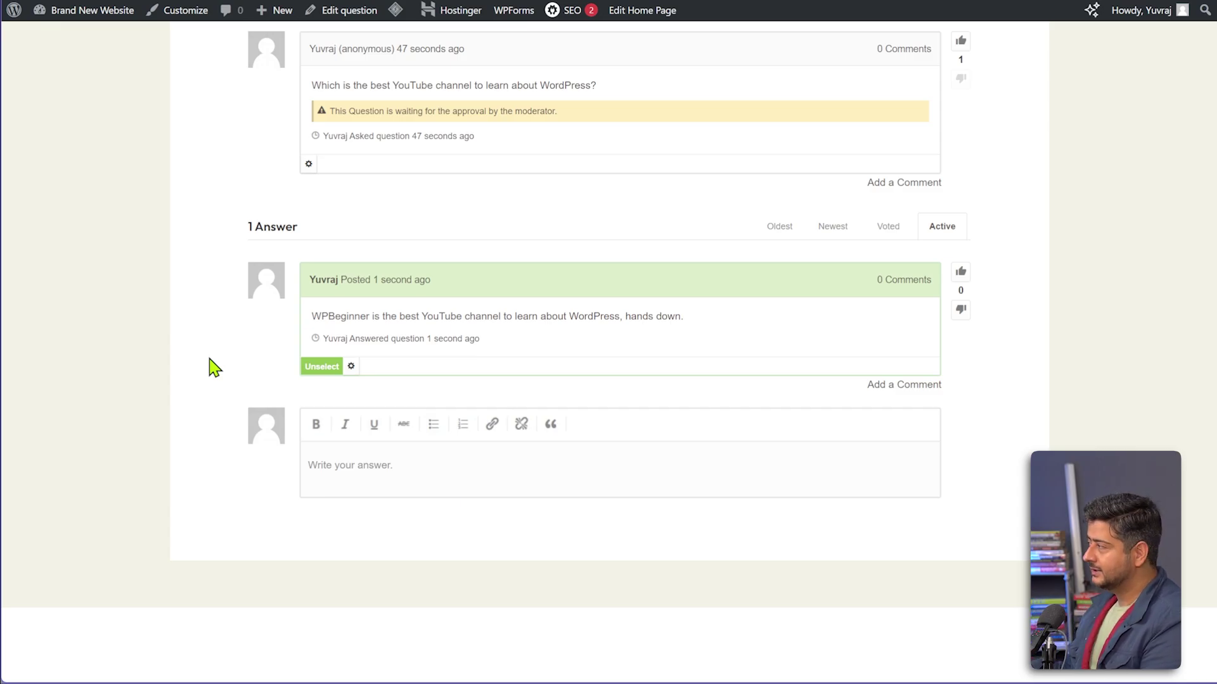
pyautogui.scroll(5, 214, 368)
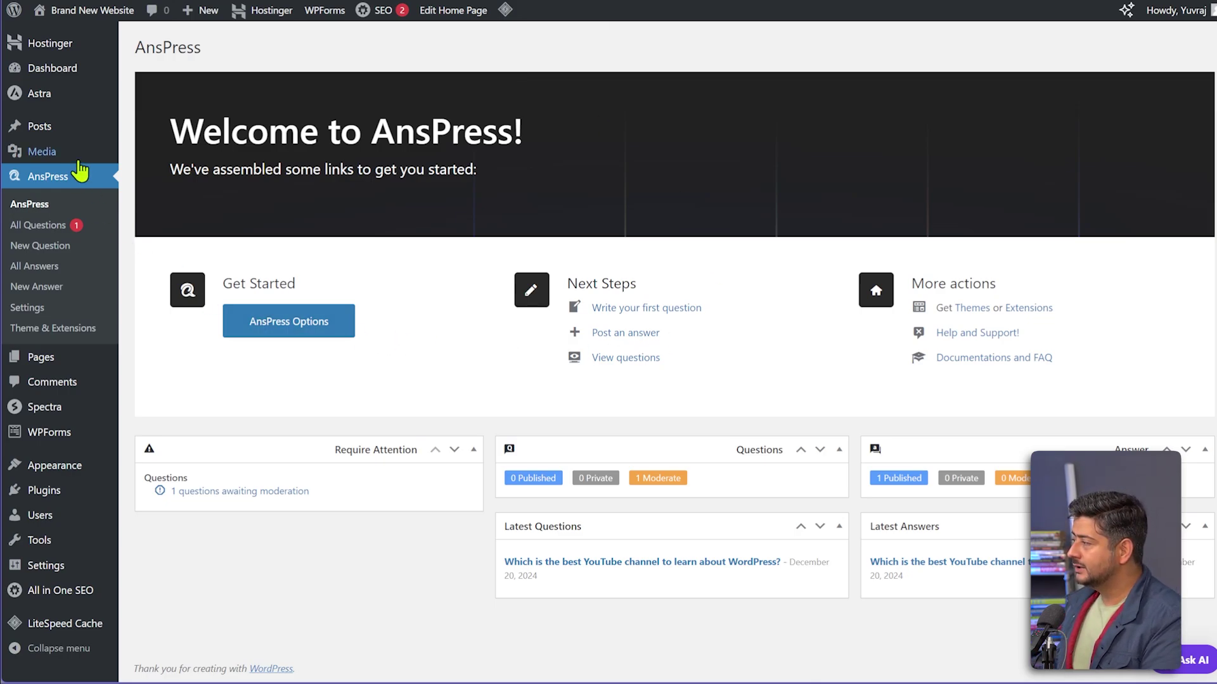
# - Start a new answer from the dashboard, searching for "WordPress" and selecting the YouTube channel question from the recently active ones
pyautogui.click(63, 288)
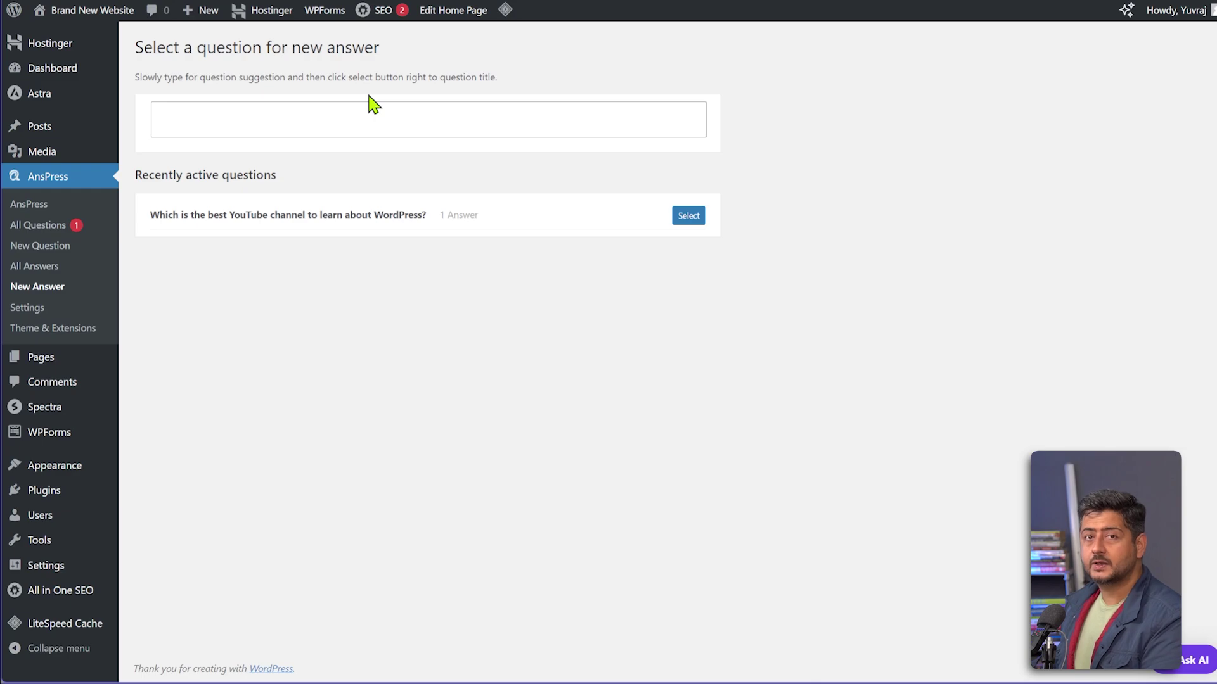
pyautogui.click(360, 121)
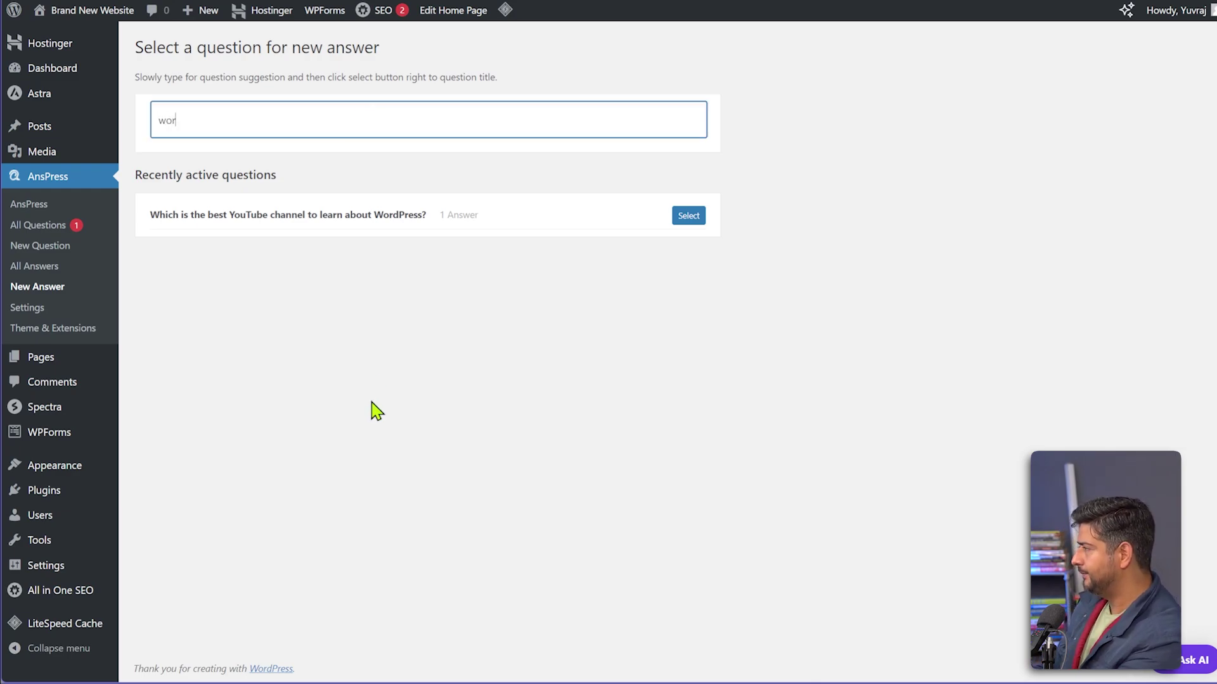
pyautogui.write('wordpress')
pyautogui.hotkey('ctrl', 'a')
pyautogui.write('Wor')
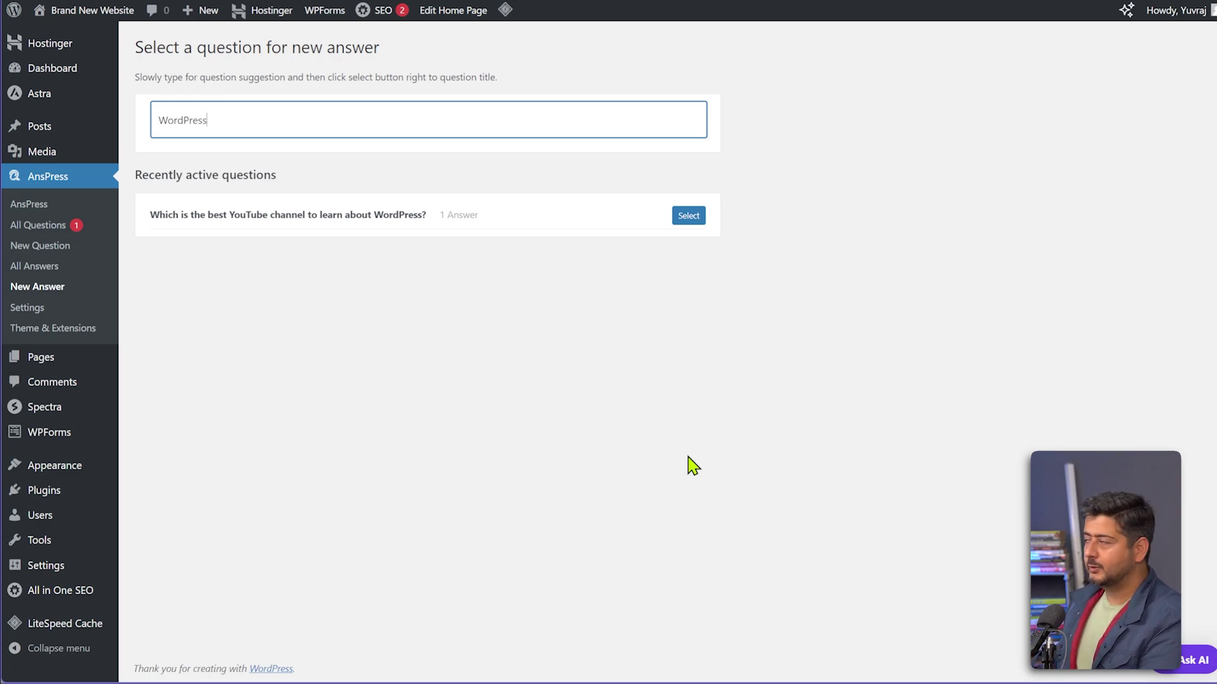
pyautogui.click(683, 222)
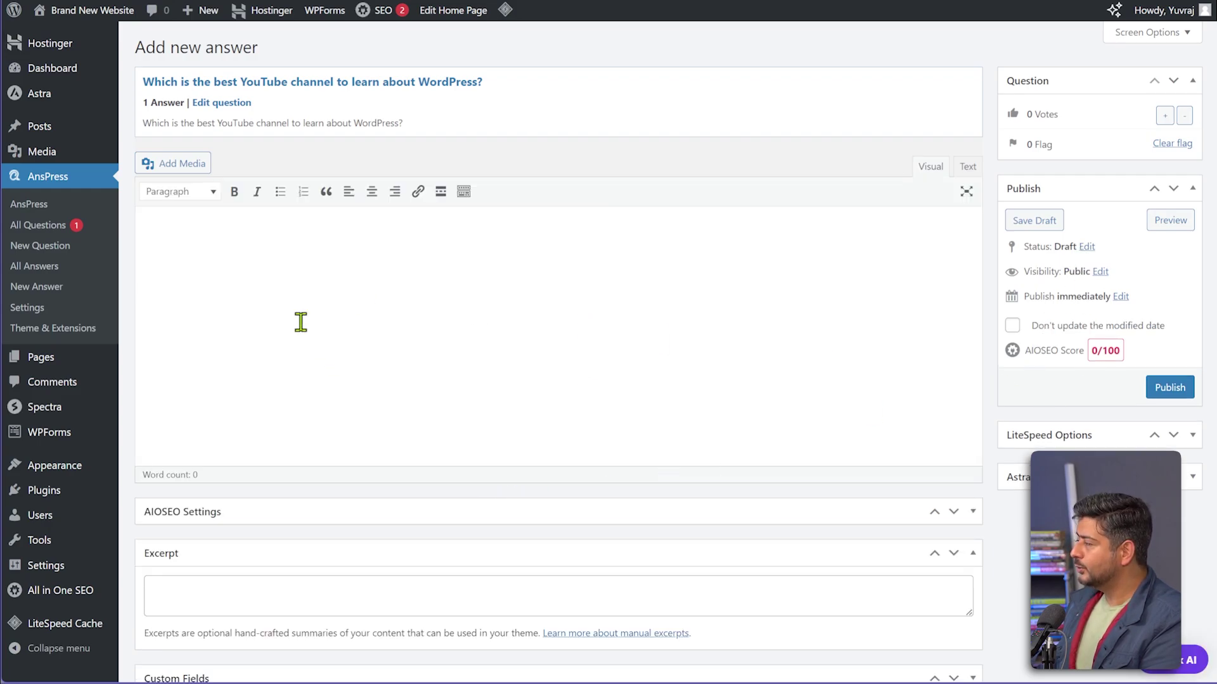
pyautogui.click(299, 283)
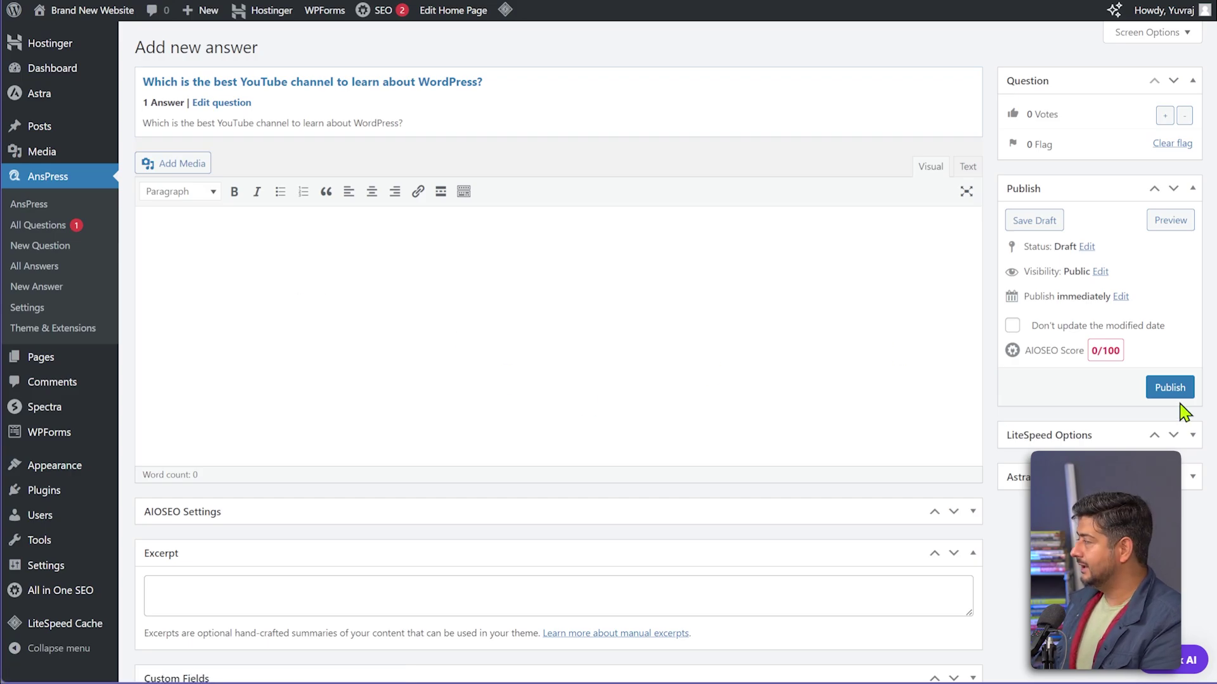